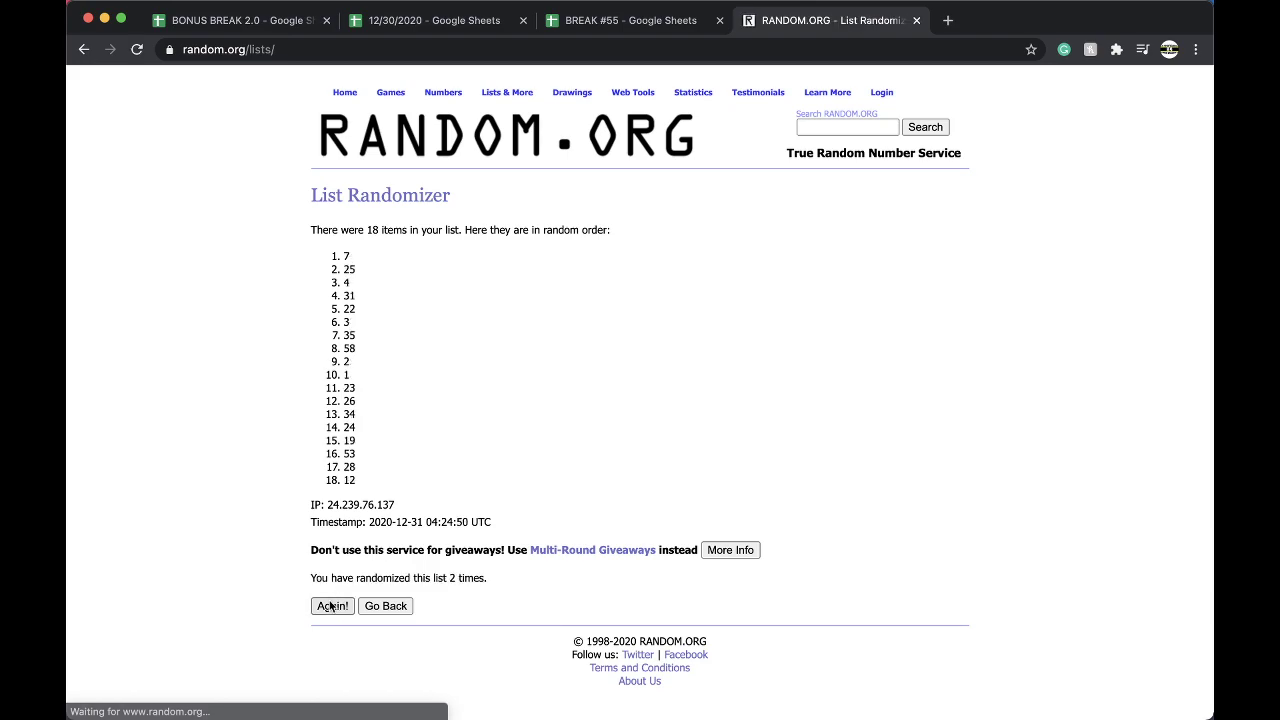
Reshuffle the number list in the List Randomizer, then fill the 12 in the #41 PREM NBA BASKETBALL JERSEY sheet with yellow
click(327, 610)
click(329, 609)
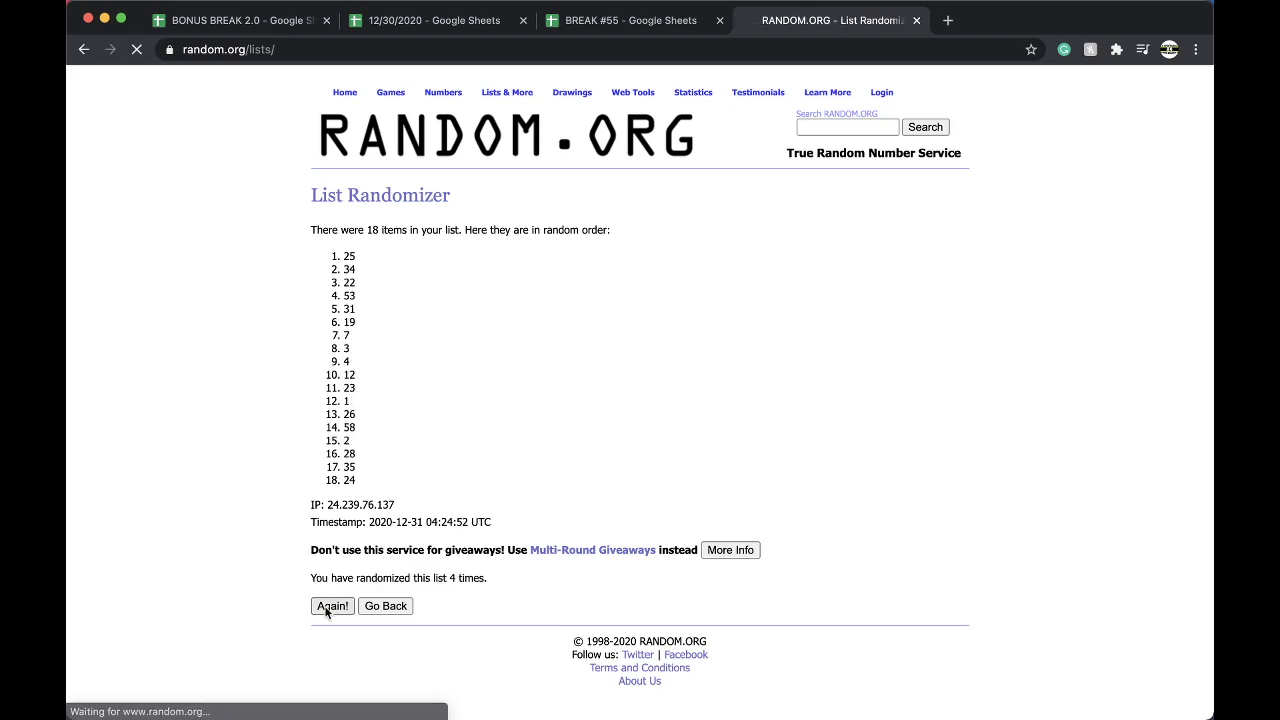
click(672, 20)
click(558, 257)
click(465, 111)
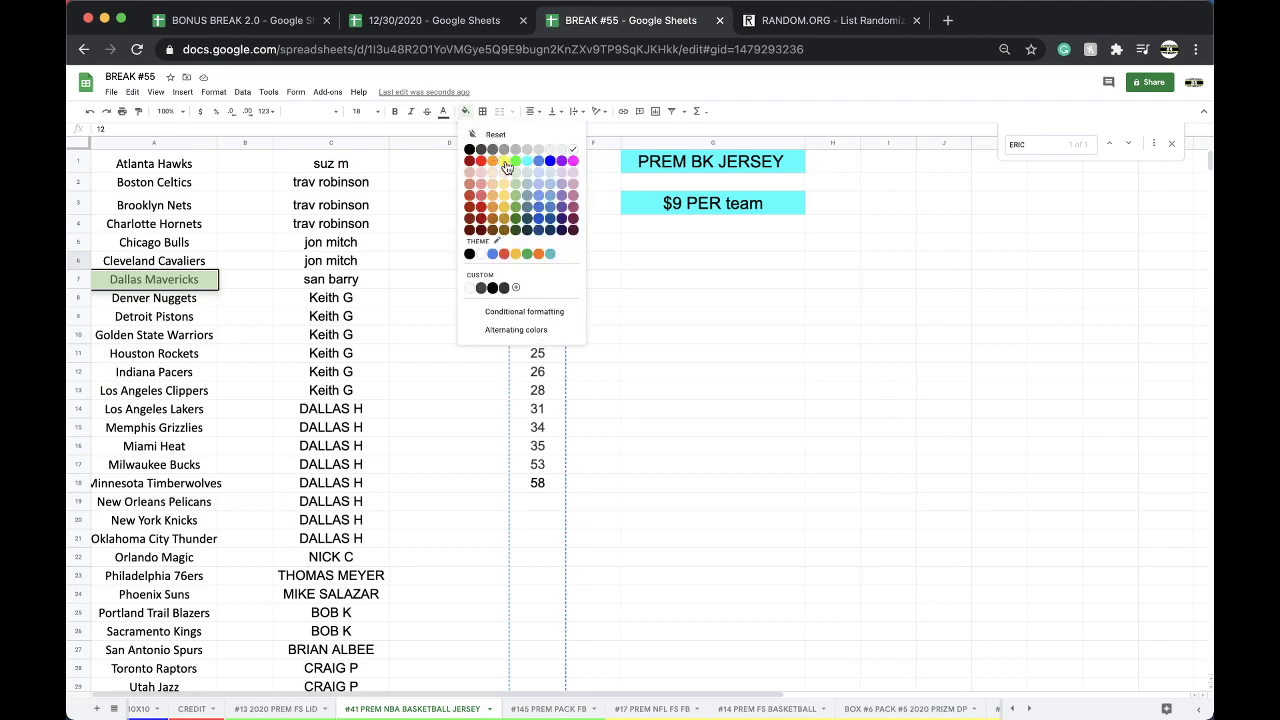
click(504, 160)
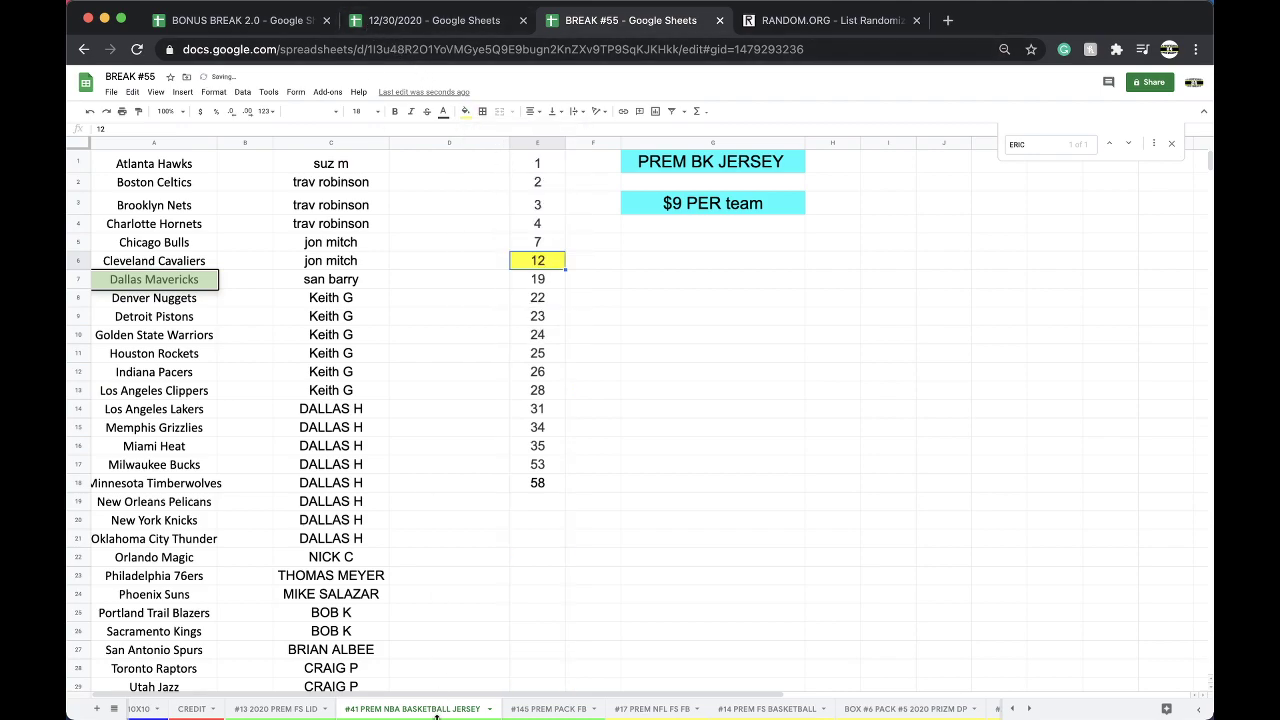
Find the winning customer in the CREDIT sheet and enter a $9 credit beside the name
click(192, 709)
click(472, 562)
key(ctrl+f)
text(SERG)
scroll(457, 551, down, 1)
click(325, 622)
text($9)
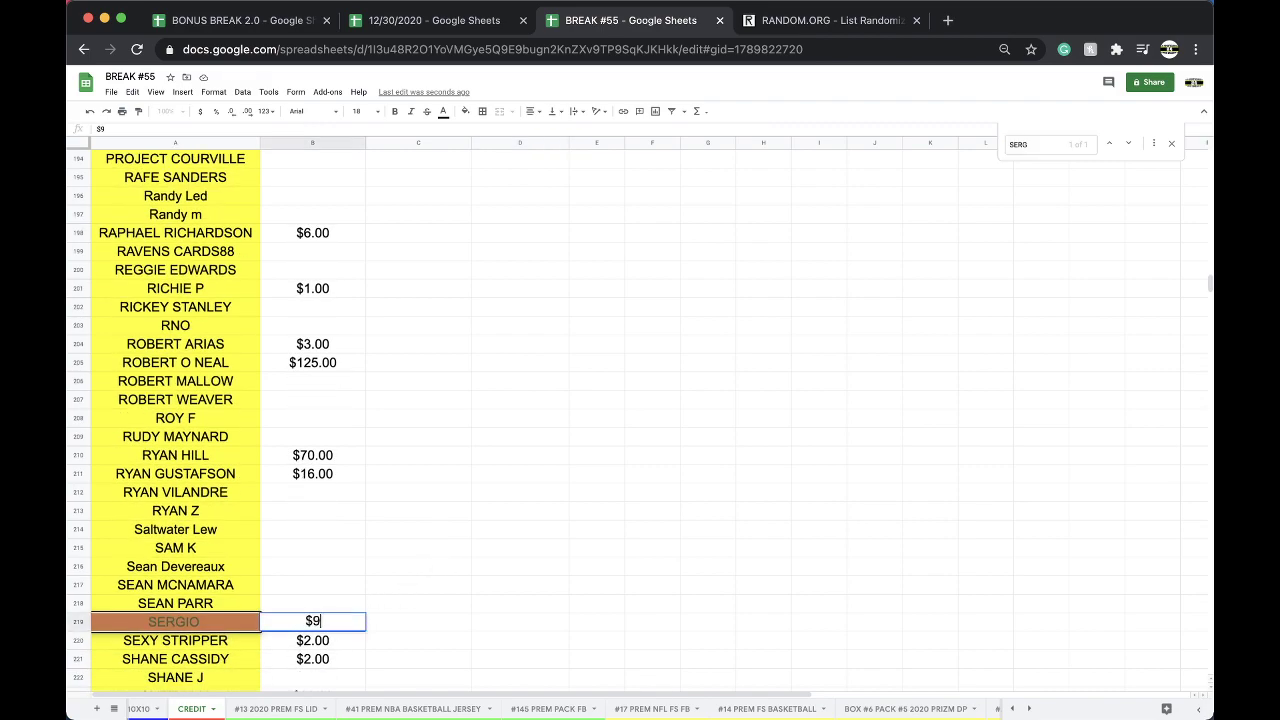
Fill the credited customer's name cell with yellow
click(236, 622)
click(465, 111)
click(504, 160)
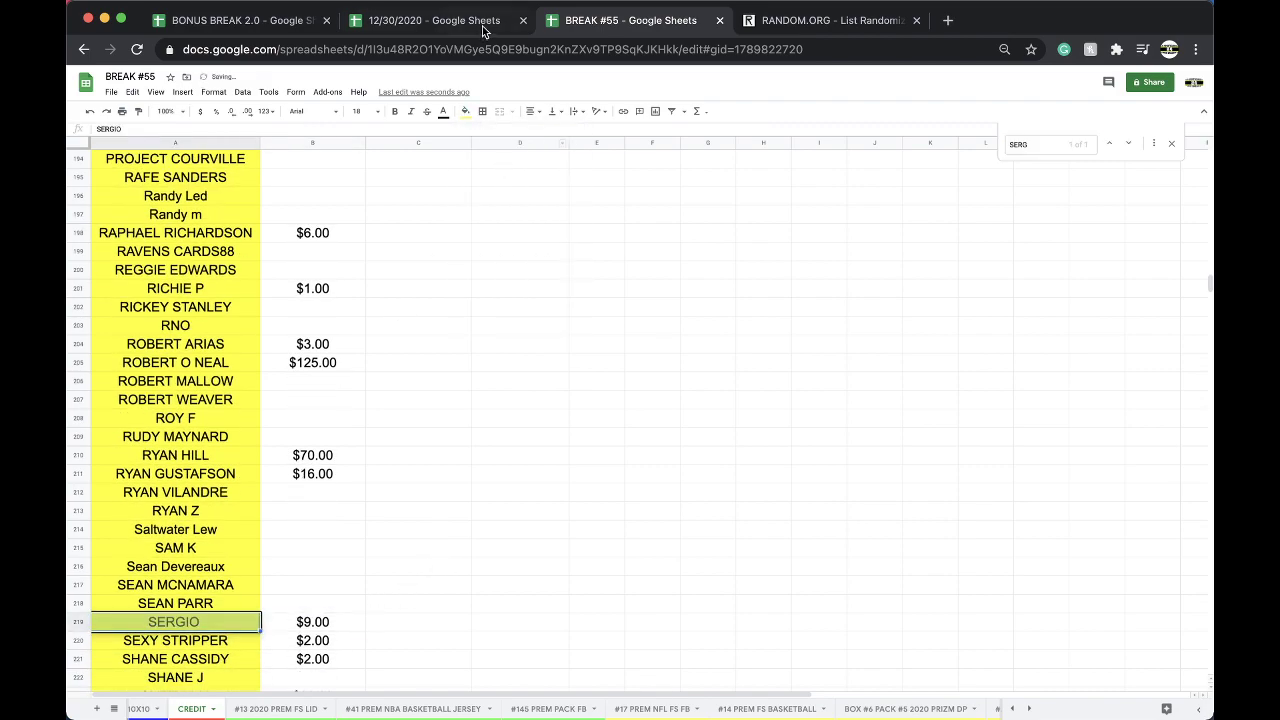
Copy the entire contents of the #41 PREM NBA BASKETBALL JERSEY sheet
click(418, 709)
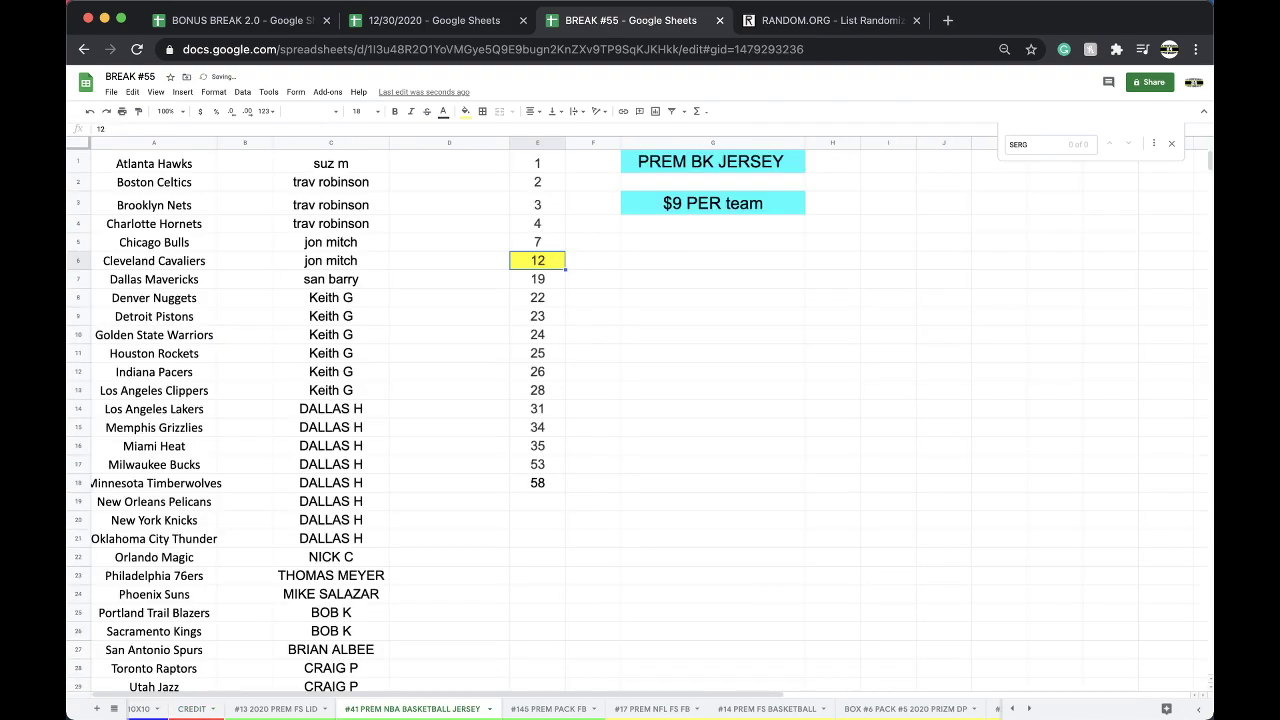
click(386, 229)
key(super+a)
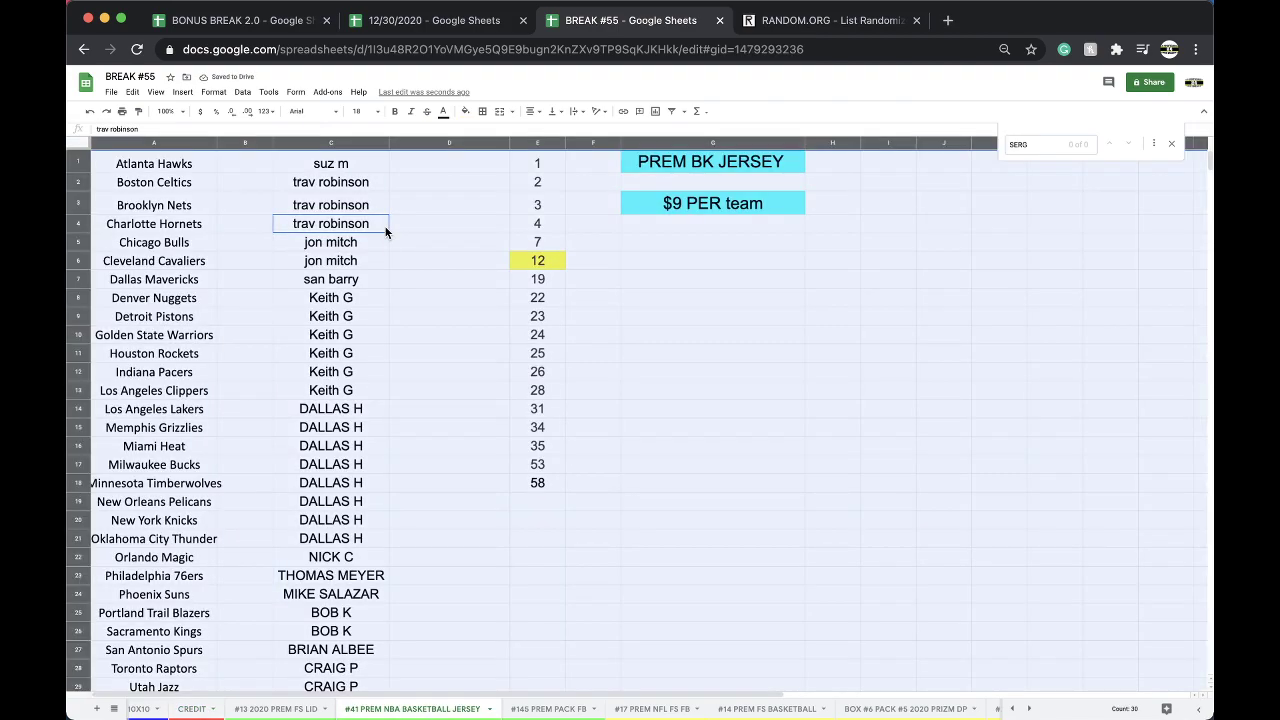
In the 12/30/2020 spreadsheet, duplicate the #146 prem pack fb sheet and name the duplicate #42 PREM BK JERSY
click(500, 30)
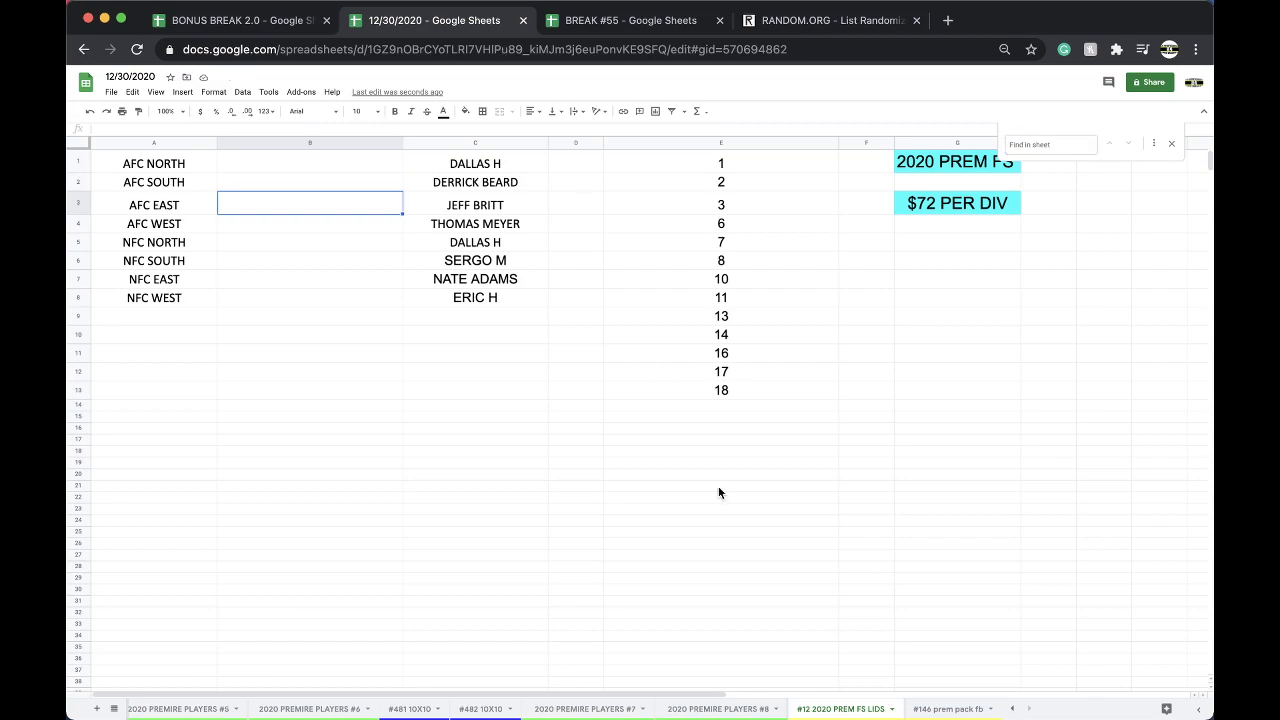
click(940, 709)
right_click(940, 710)
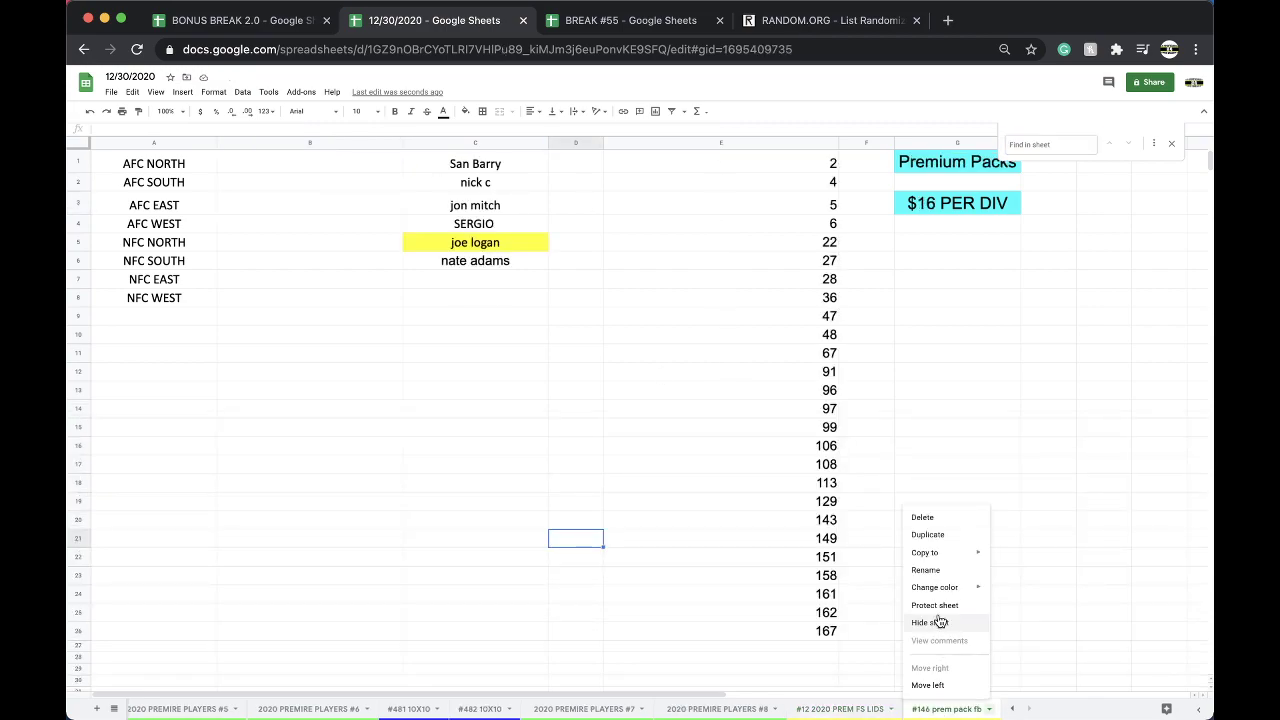
click(930, 536)
double_click(945, 709)
text(#42 PREM BK J)
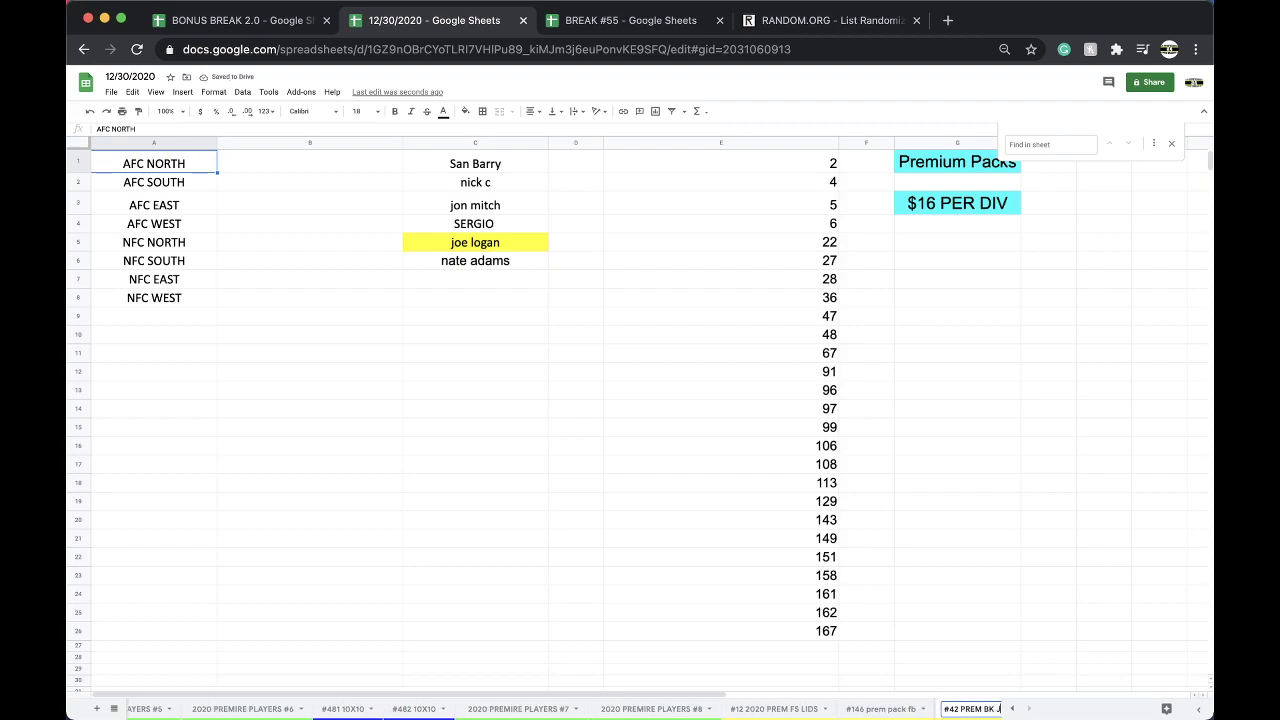
text(ERSY)
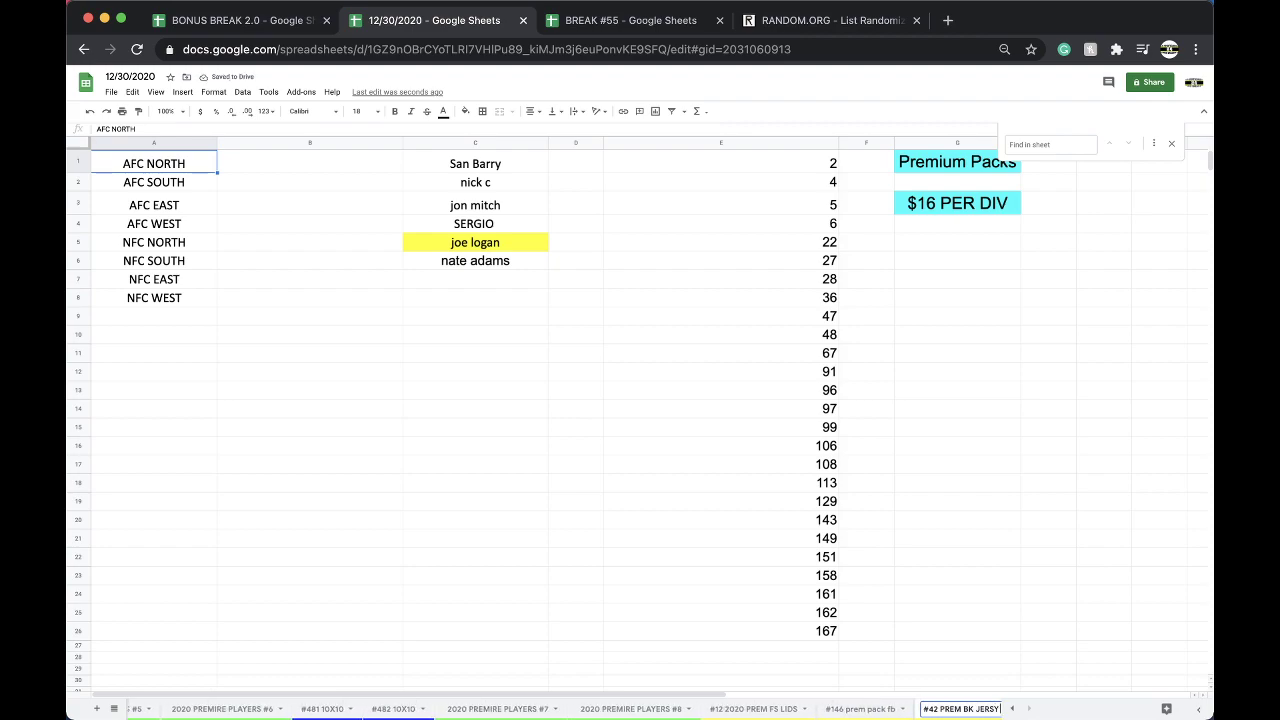
click(721, 519)
Paste the copied break data into the new sheet from cell A1 and clear all customer names in column C
click(183, 163)
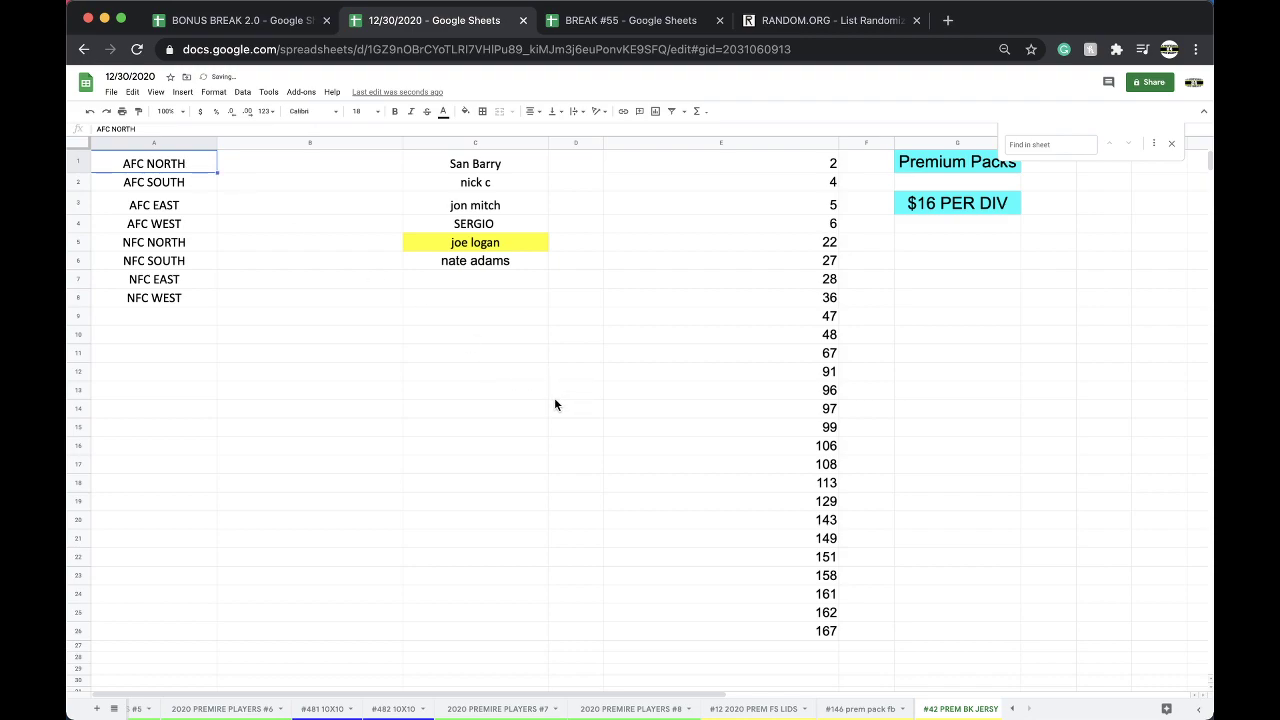
click(1173, 147)
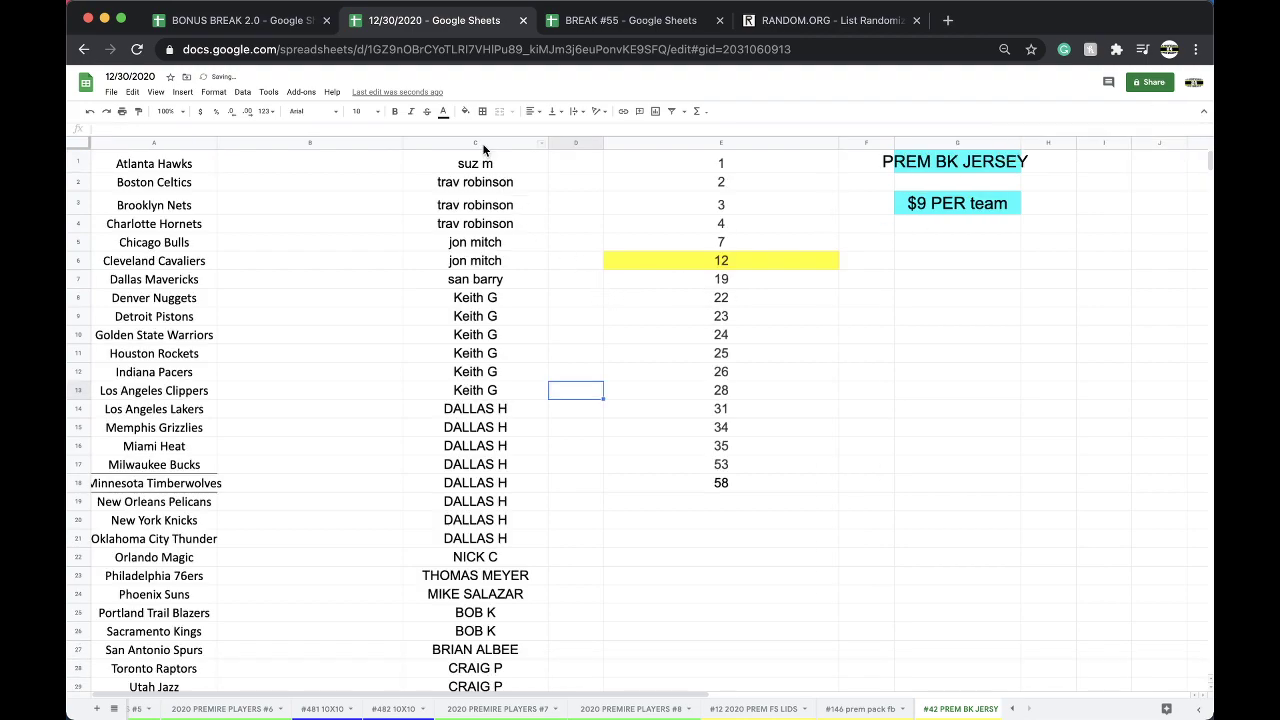
click(484, 148)
key(Delete)
Move the numbers 19 through 58 in column E up one row so they overwrite the highlighted 12
drag(714, 280, 732, 484)
key(super+c)
key(Delete)
click(696, 254)
key(super+v)
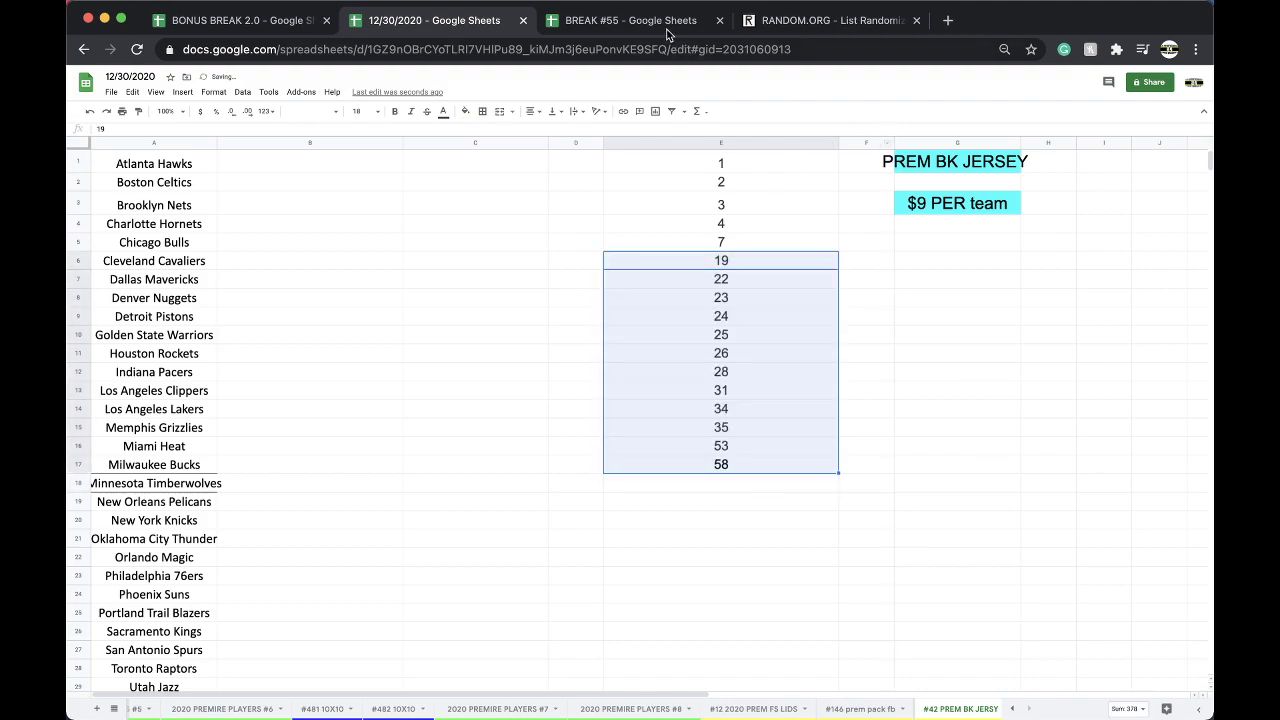
Back in the BREAK #55 spreadsheet, review the customer entries in column C of the #41 basketball jersey sheet
click(671, 22)
click(720, 298)
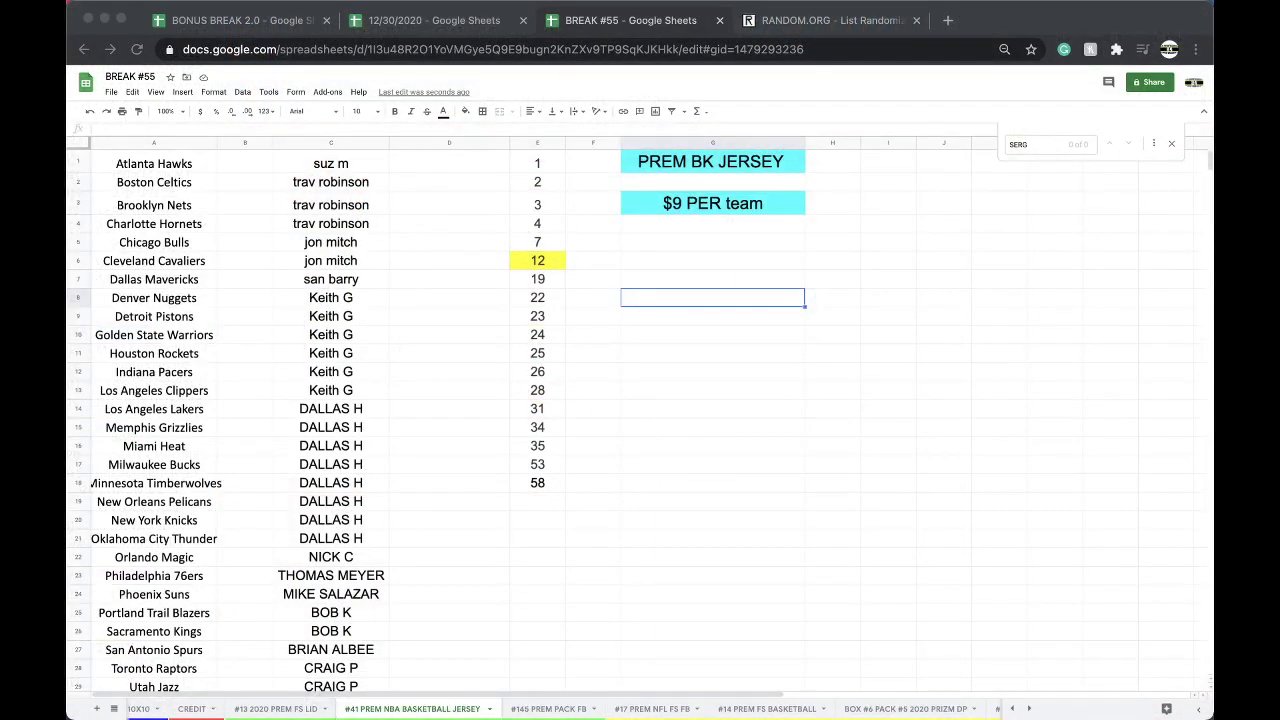
scroll(418, 280, down, 1)
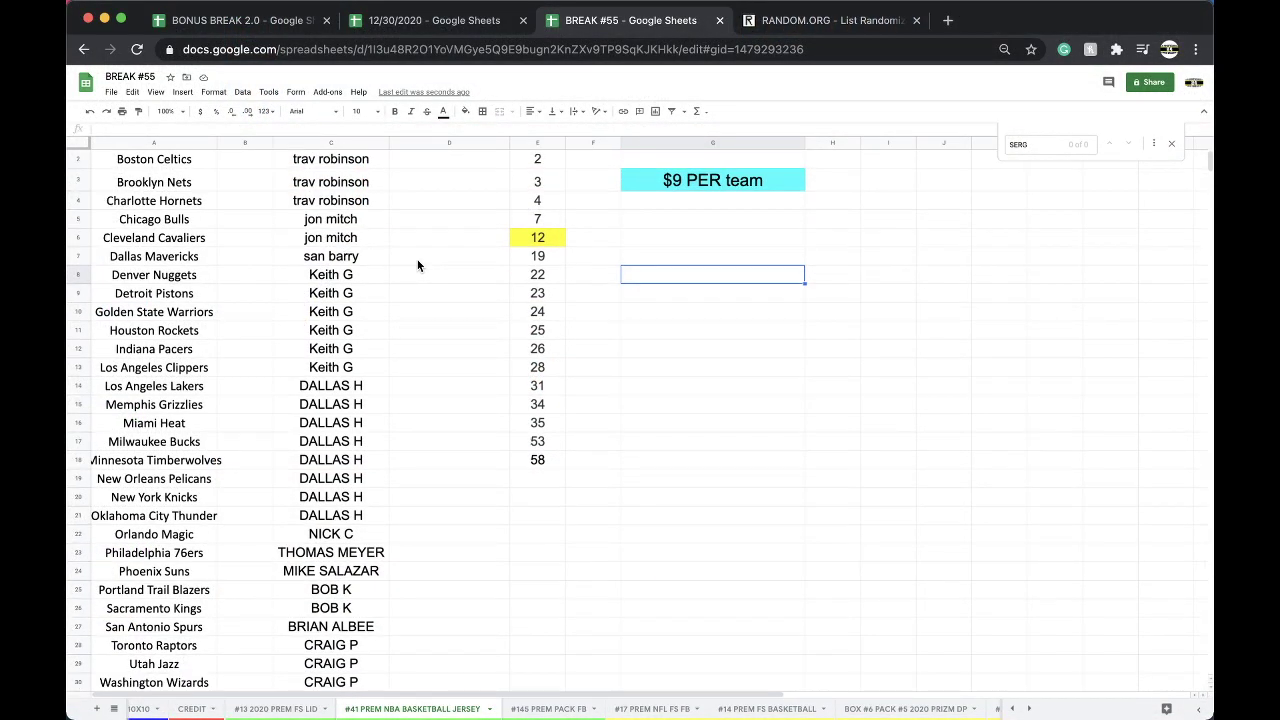
click(357, 259)
scroll(410, 240, down, 1)
drag(359, 256, 357, 346)
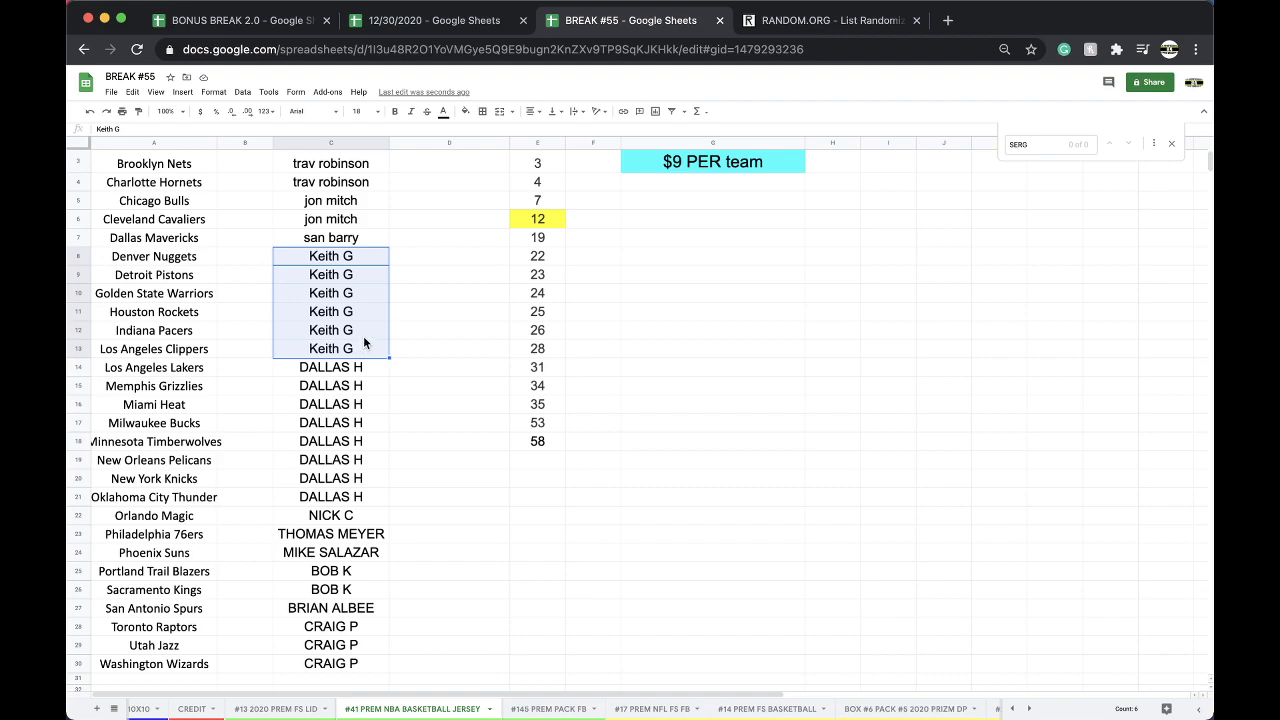
scroll(363, 343, down, 1)
drag(363, 344, 362, 463)
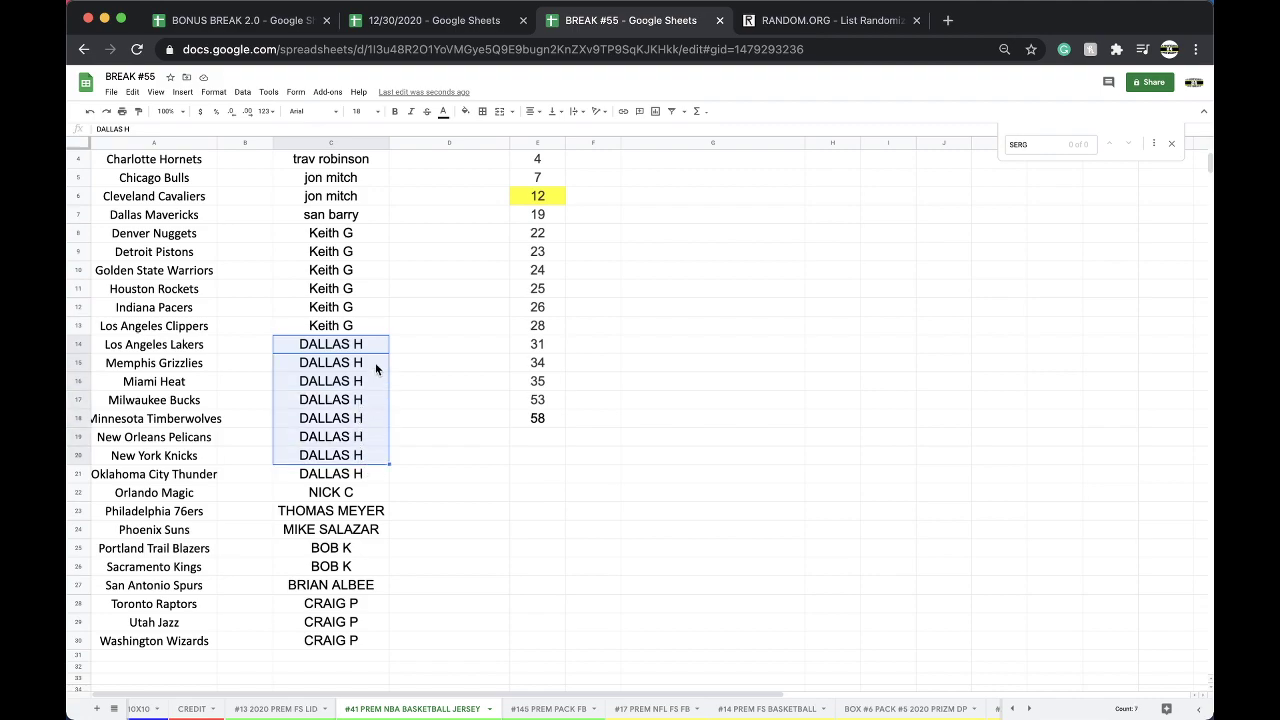
scroll(375, 362, down, 2)
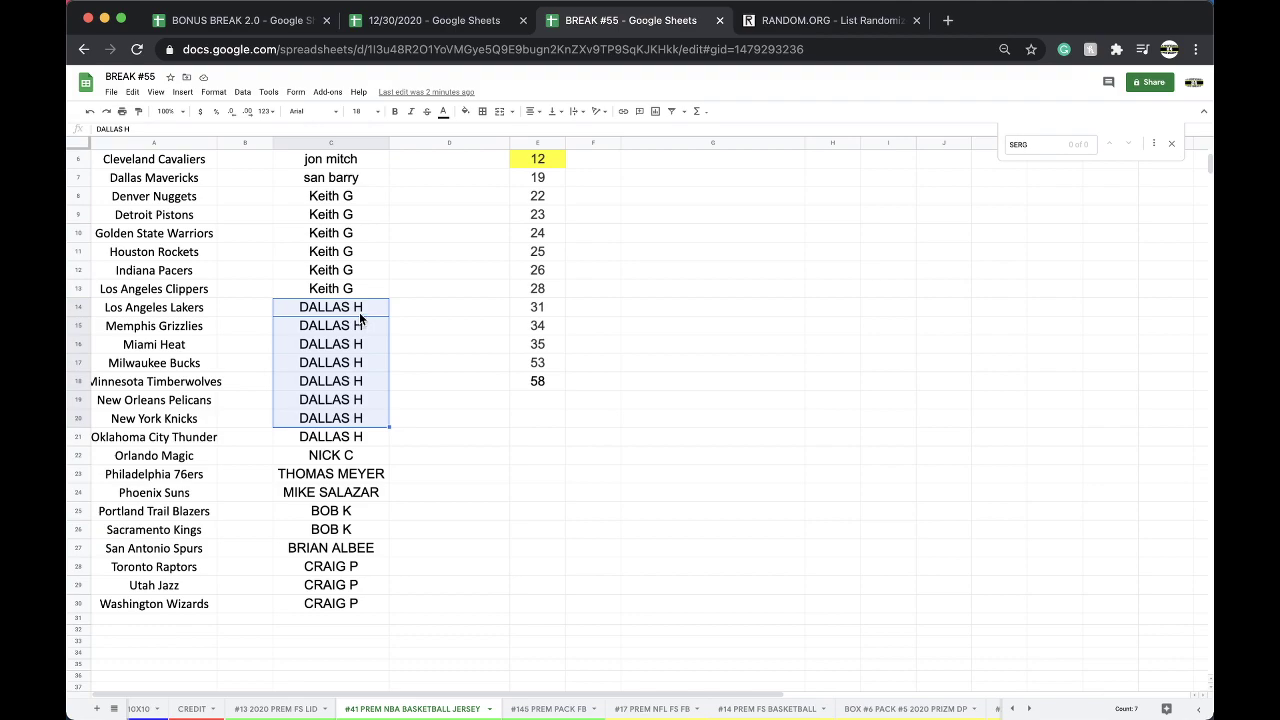
click(364, 439)
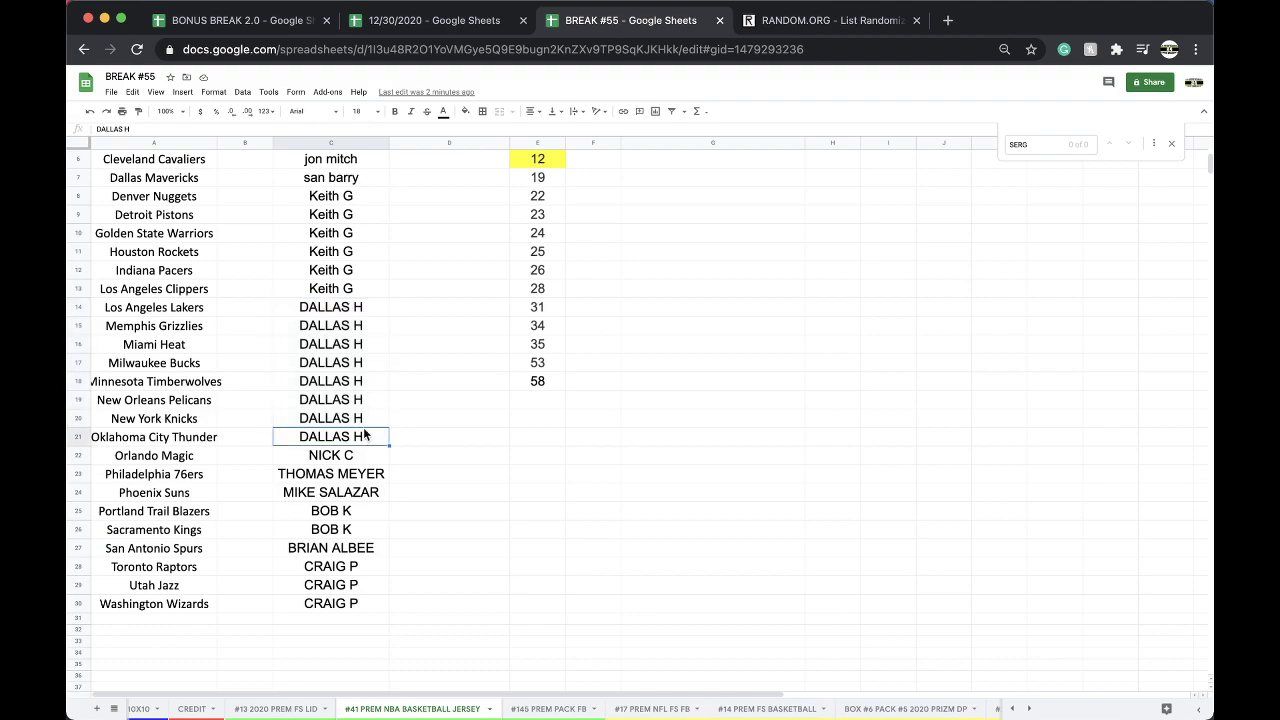
Copy the customer names from column C and paste them into a fresh RANDOM.ORG List Randomizer form
click(337, 159)
key(ctrl+space)
key(ctrl+c)
scroll(500, 300, up, 3)
click(765, 22)
click(742, 48)
key(Return)
click(480, 429)
key(ctrl+v)
Randomize the pasted customer list several times
click(343, 575)
scroll(370, 480, down, 3)
click(330, 697)
scroll(340, 620, down, 3)
click(329, 695)
click(332, 618)
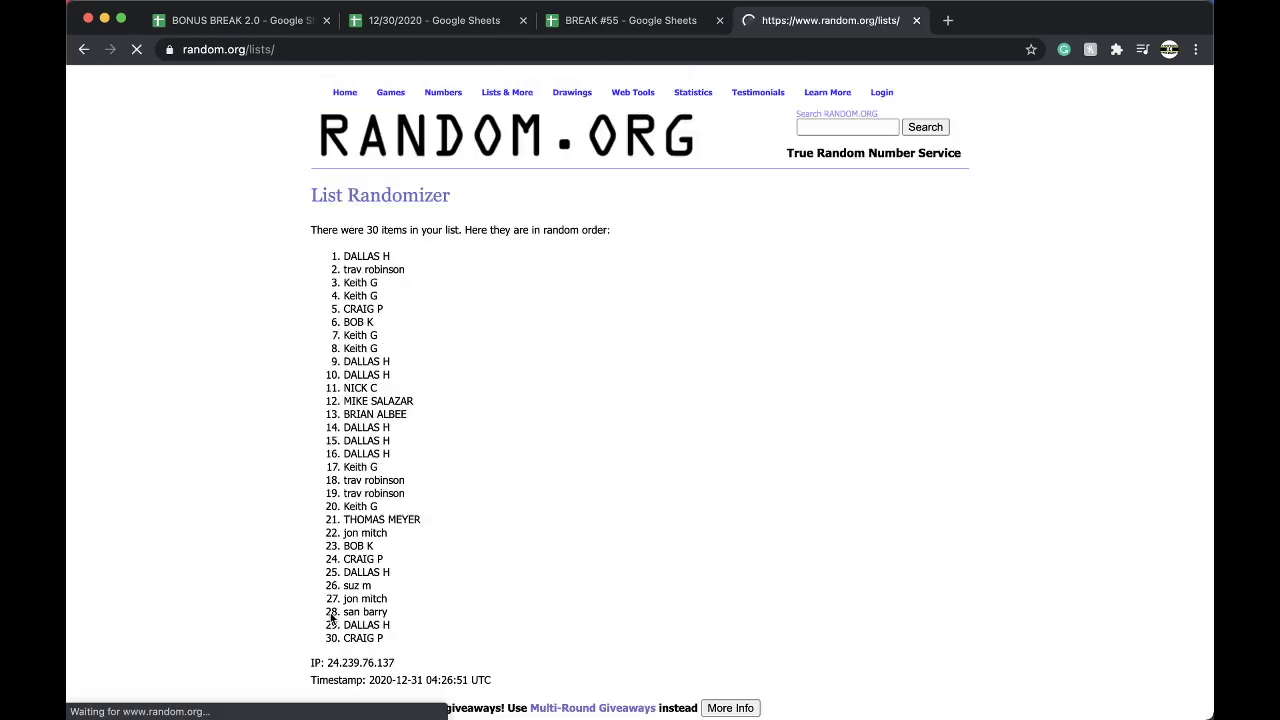
click(332, 618)
Copy all the names in the final random order and paste them into column B beside the teams in BREAK #55
drag(345, 256, 421, 640)
key(ctrl+c)
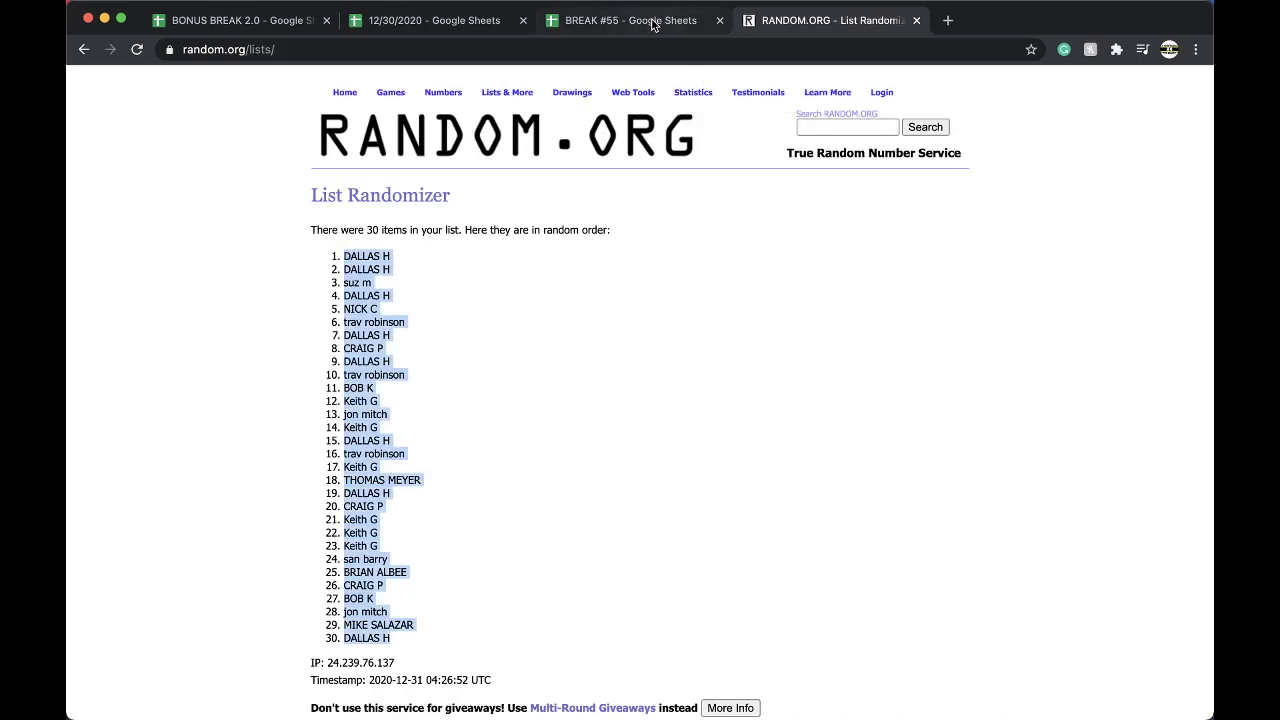
click(630, 20)
key(ctrl+v)
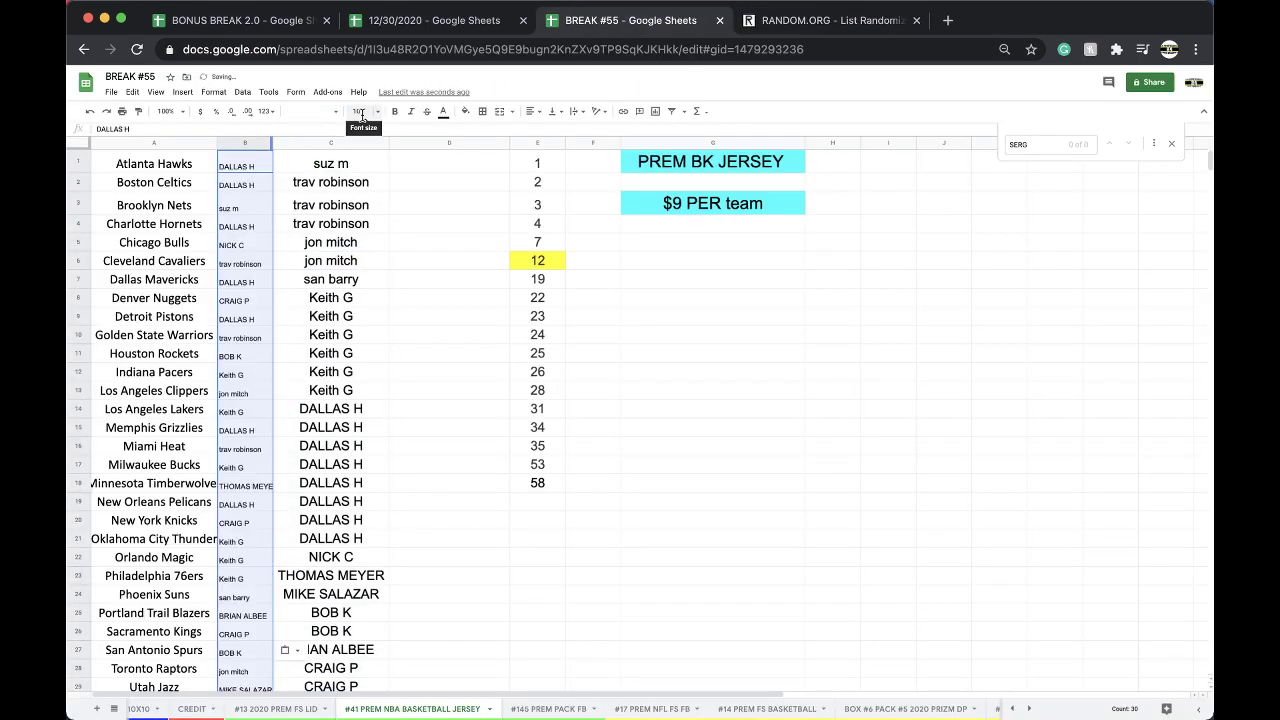
Set the pasted names to font size 18 and fit column B's width to them
click(360, 111)
click(360, 278)
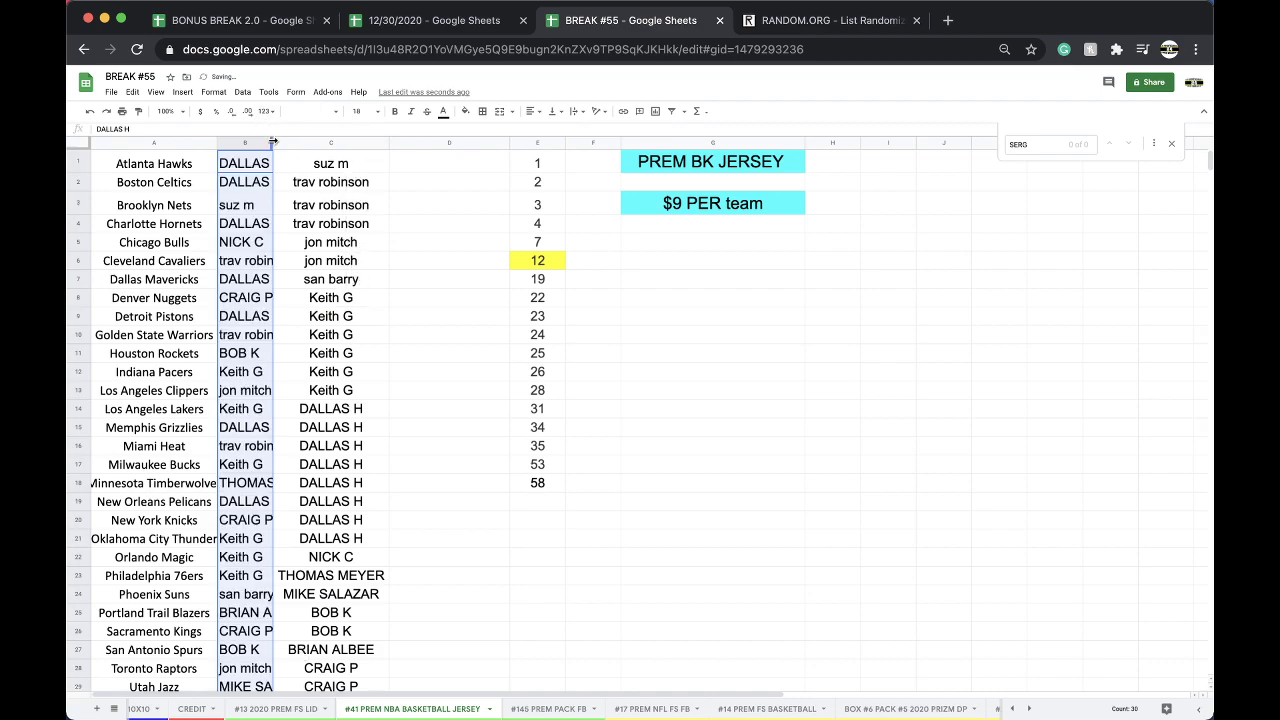
double_click(273, 143)
Sort the sheet by column B from A to Z
click(242, 92)
click(255, 113)
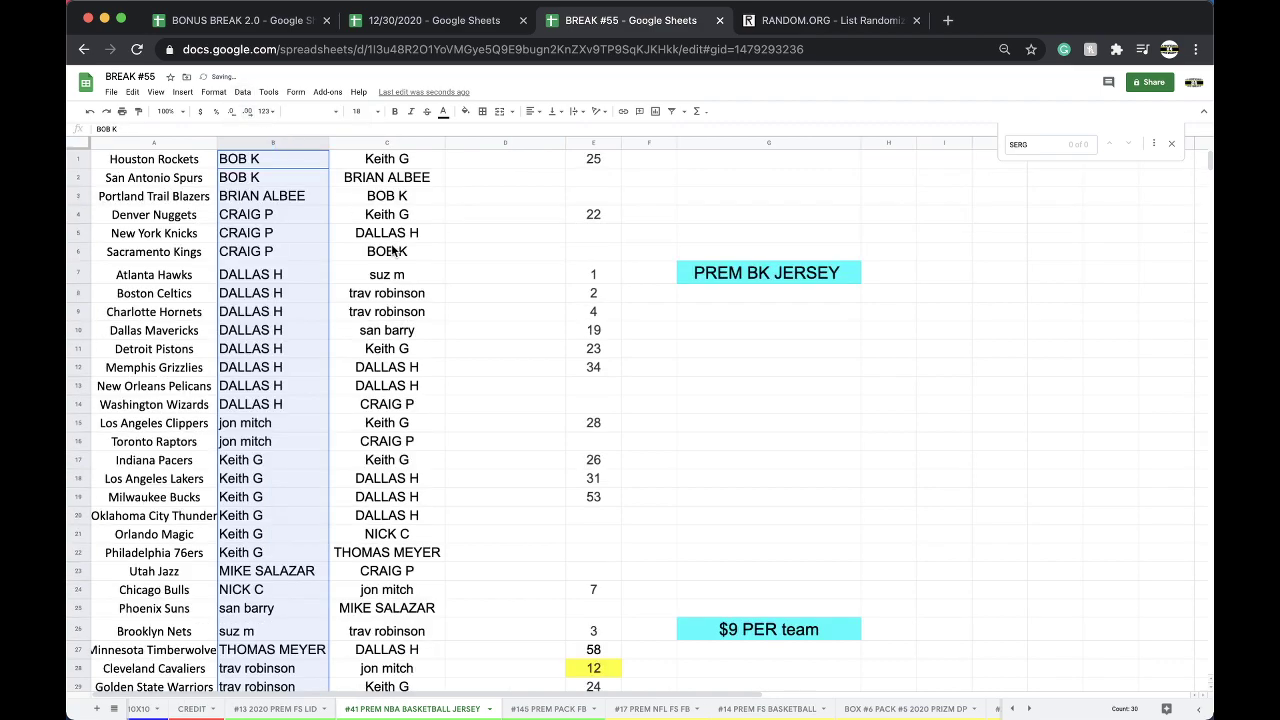
click(434, 238)
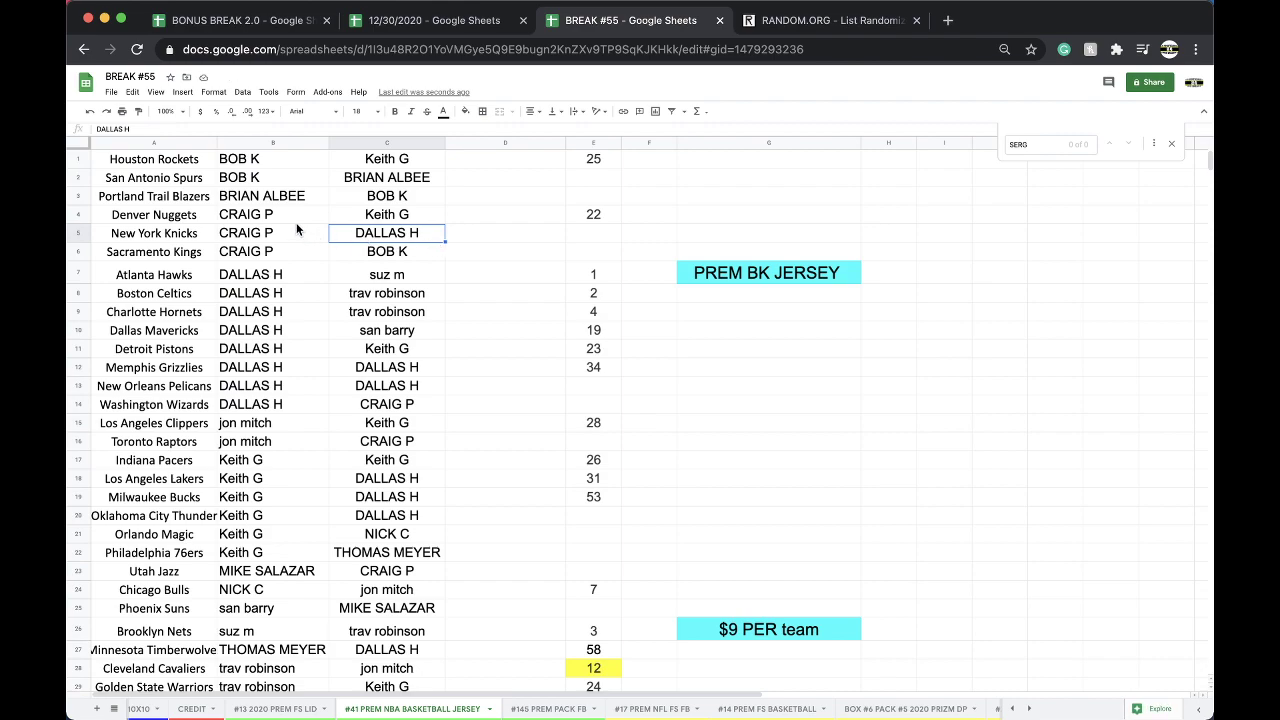
Look through the sorted team assignments and fit column A's width to the team names
click(279, 312)
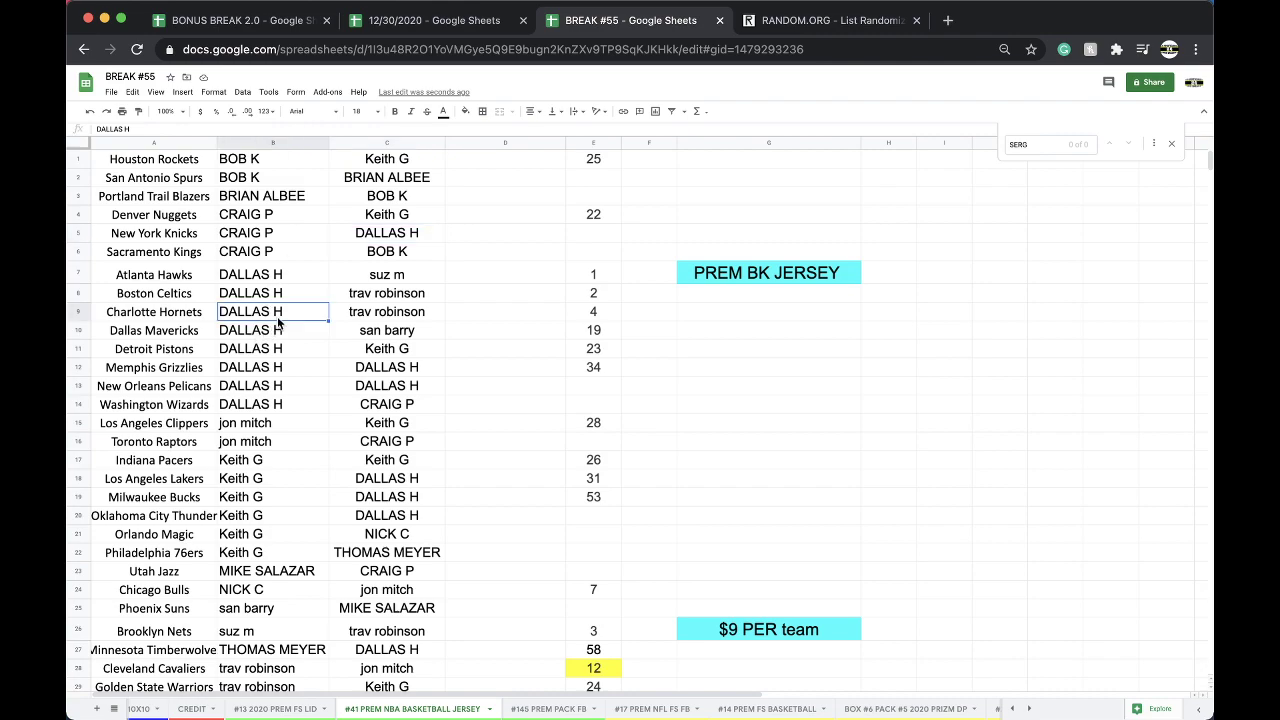
scroll(280, 305, down, 2)
scroll(314, 304, down, 4)
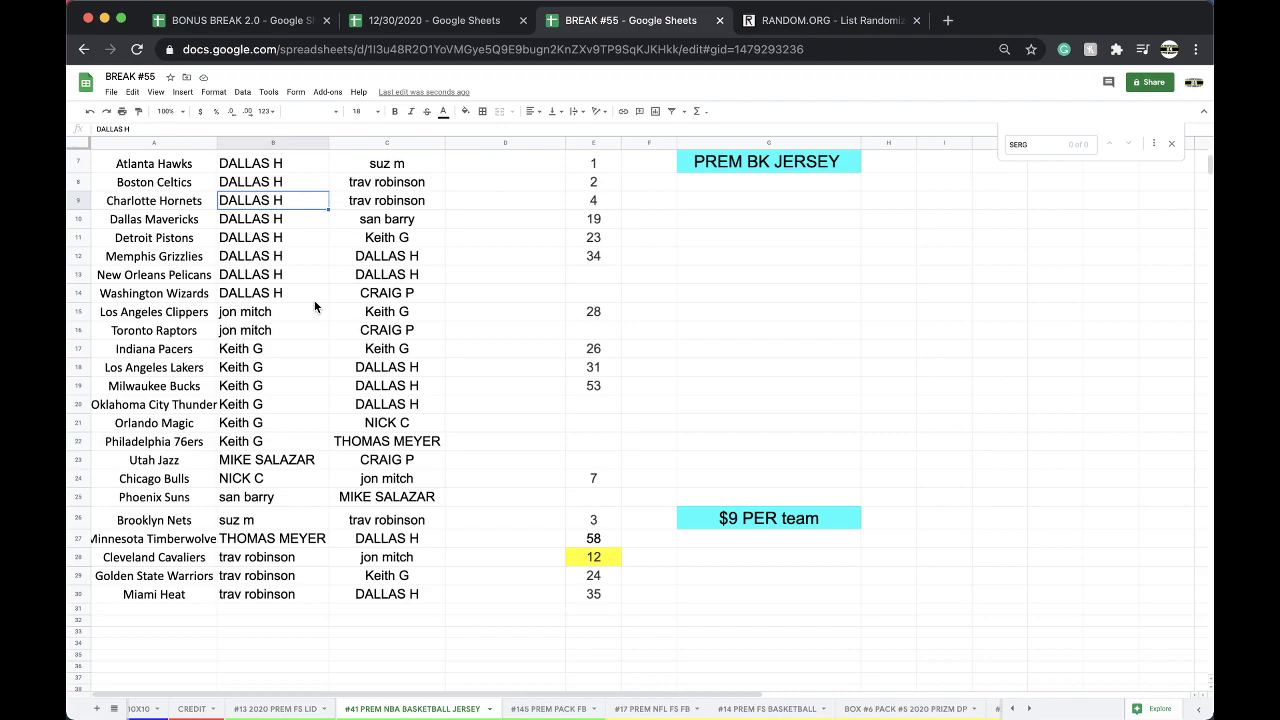
scroll(314, 306, down, 3)
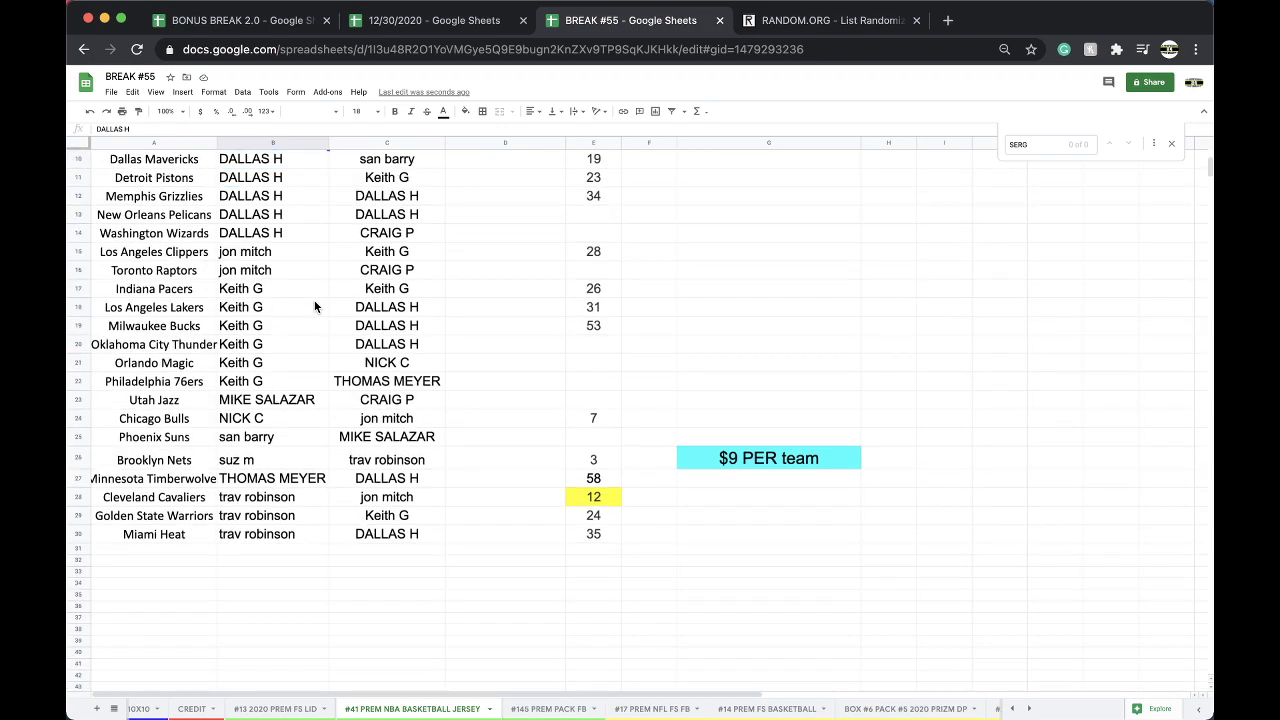
click(265, 460)
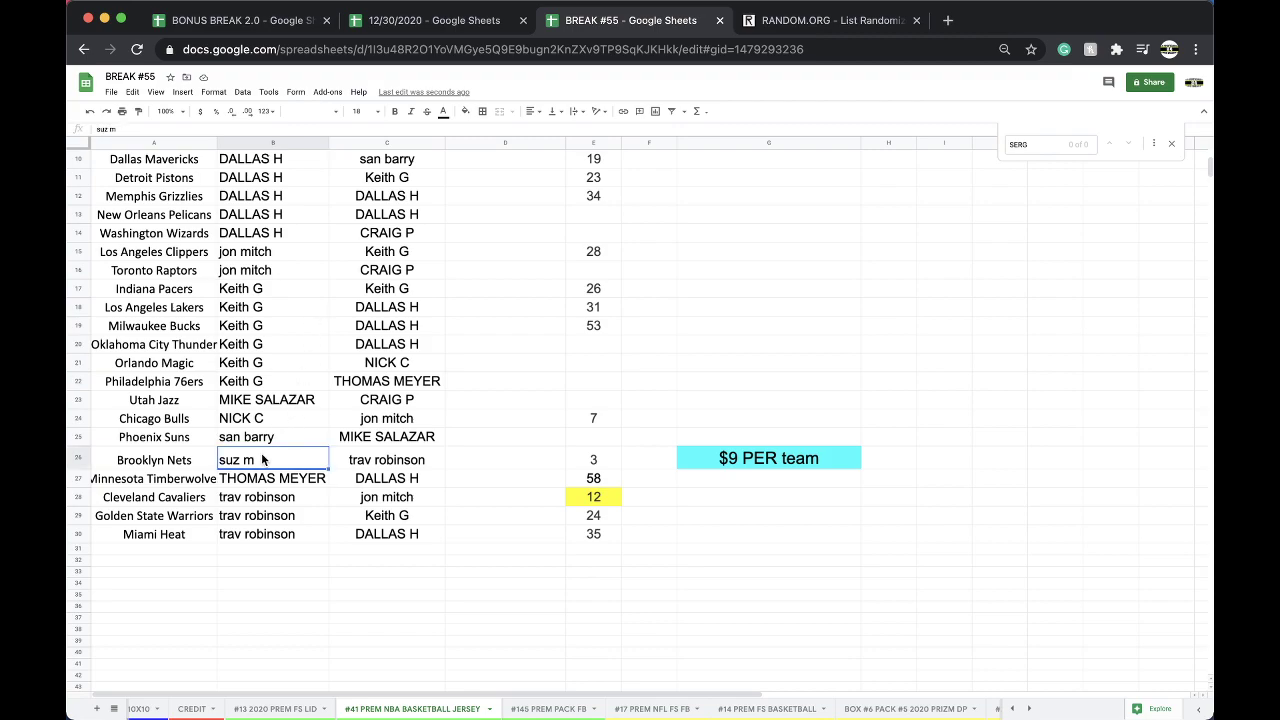
double_click(217, 143)
Check which customer in column B is assigned to each team in the sorted list
click(298, 500)
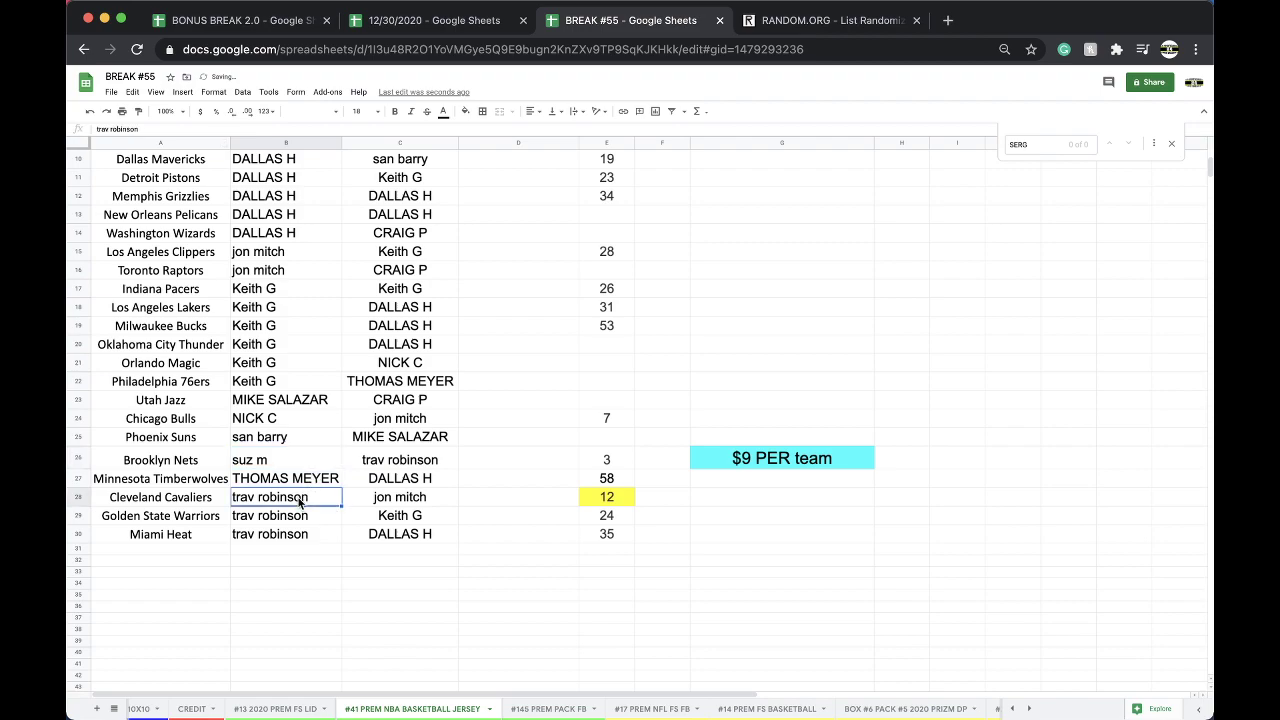
click(281, 538)
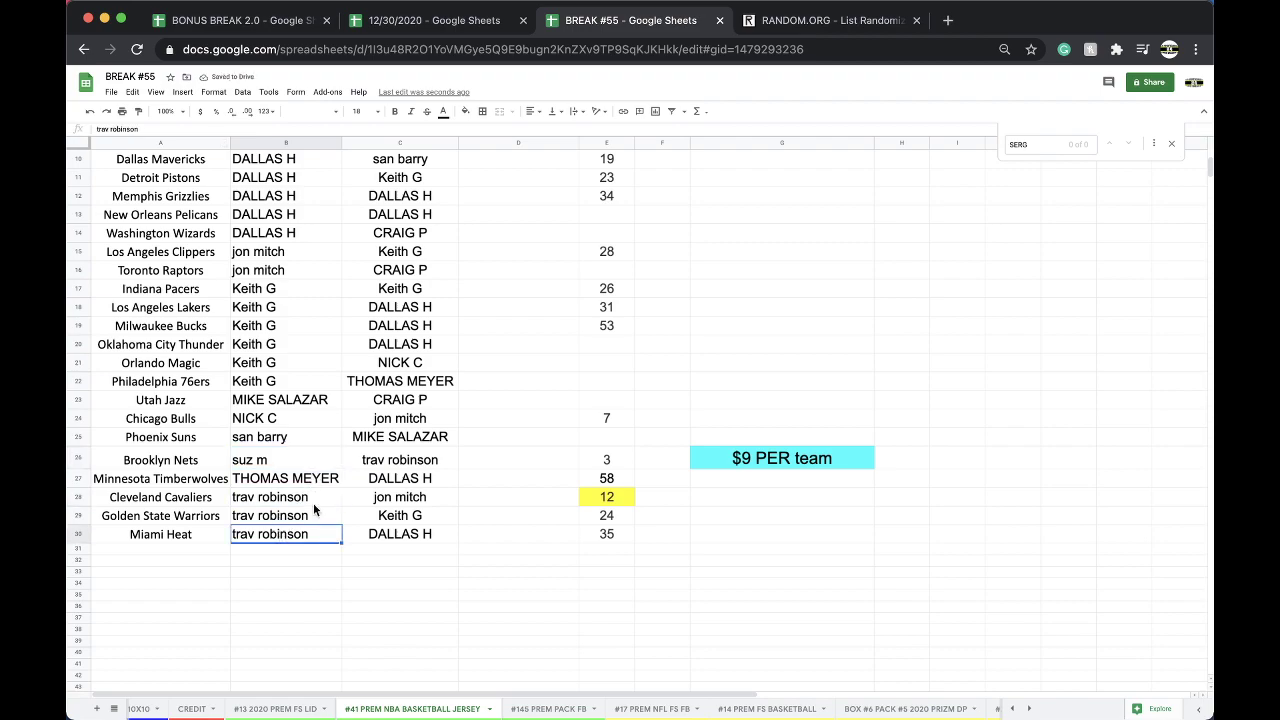
scroll(313, 503, up, 3)
scroll(313, 507, up, 2)
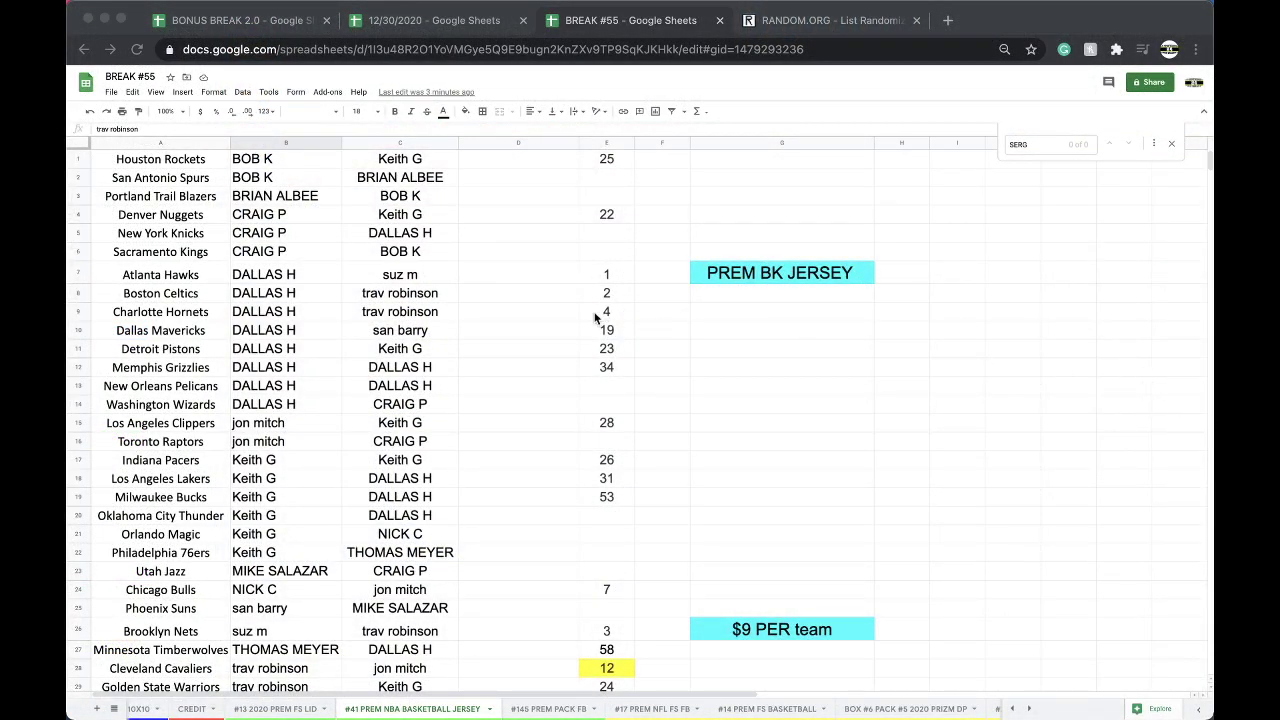
scroll(439, 280, down, 2)
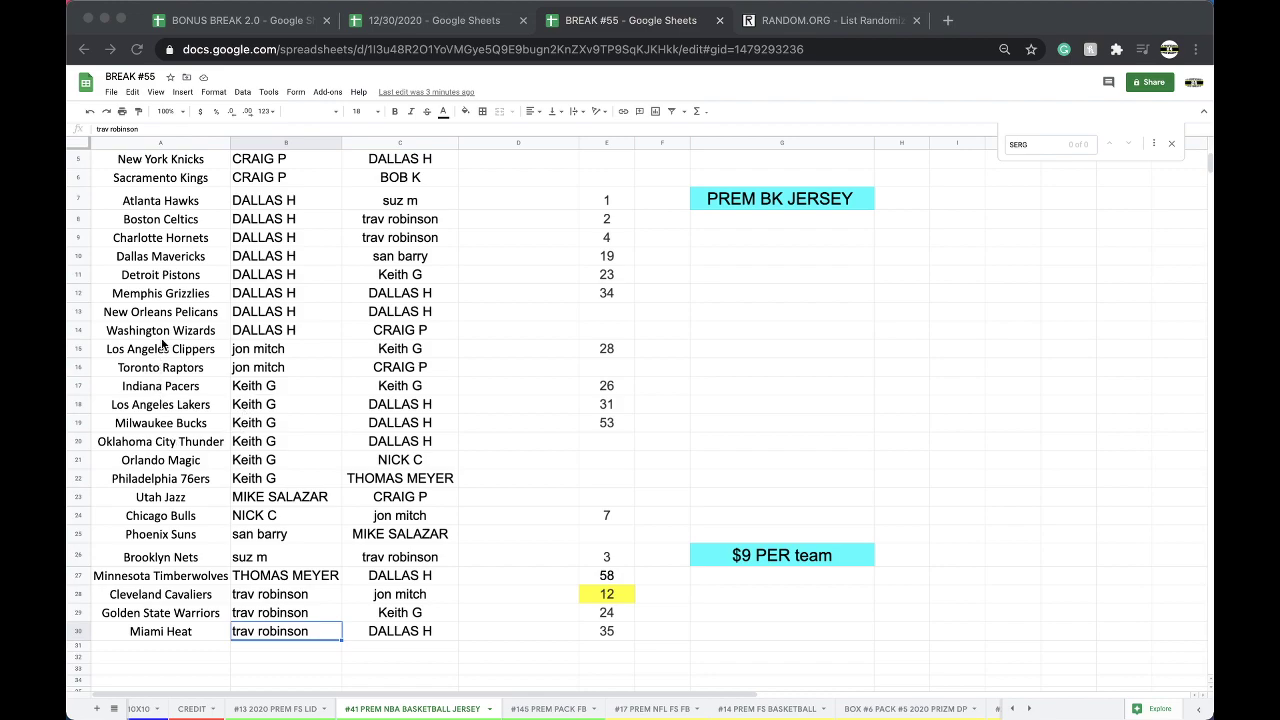
click(275, 292)
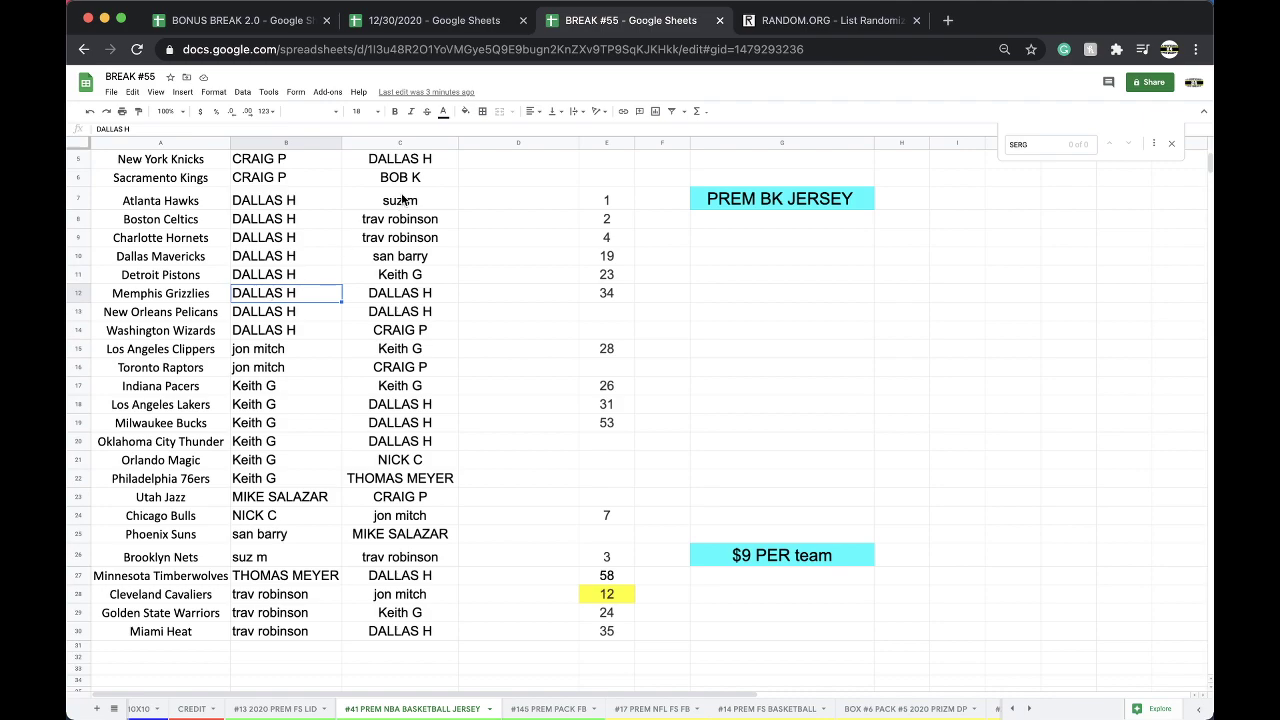
Highlight the customer's cell beside Memphis Grizzlies in column B with a yellow fill
click(462, 112)
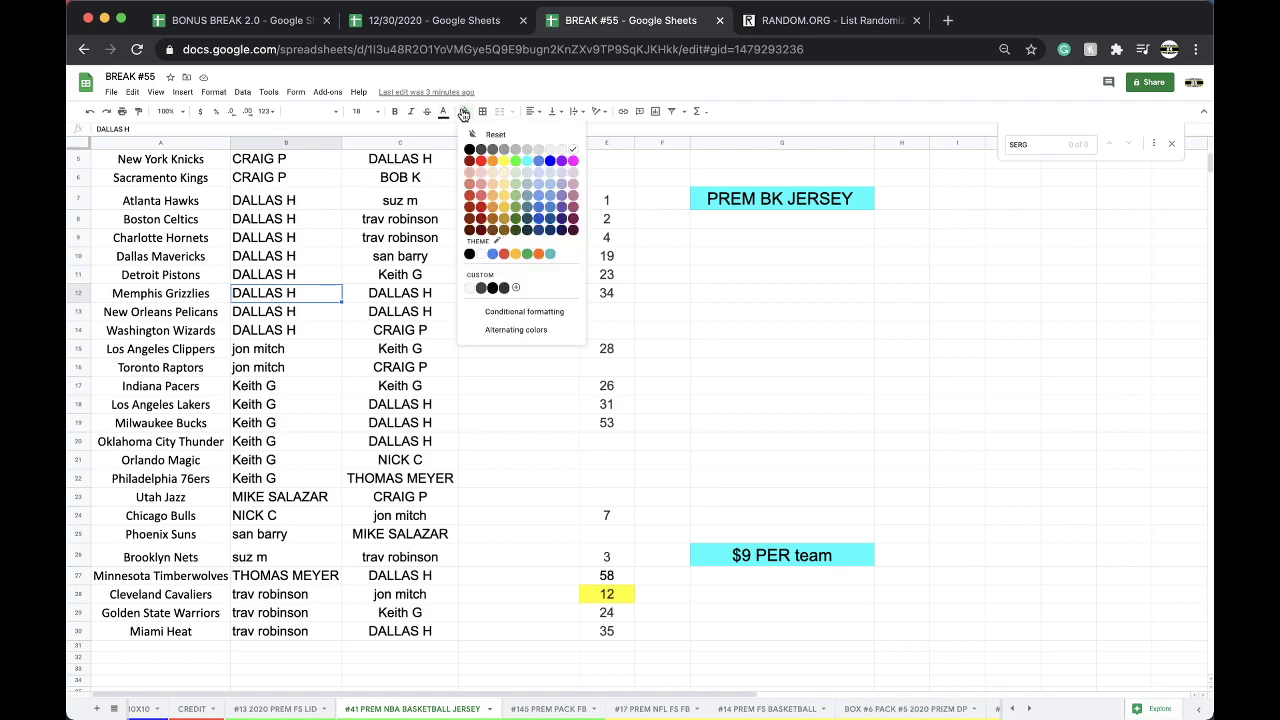
click(515, 172)
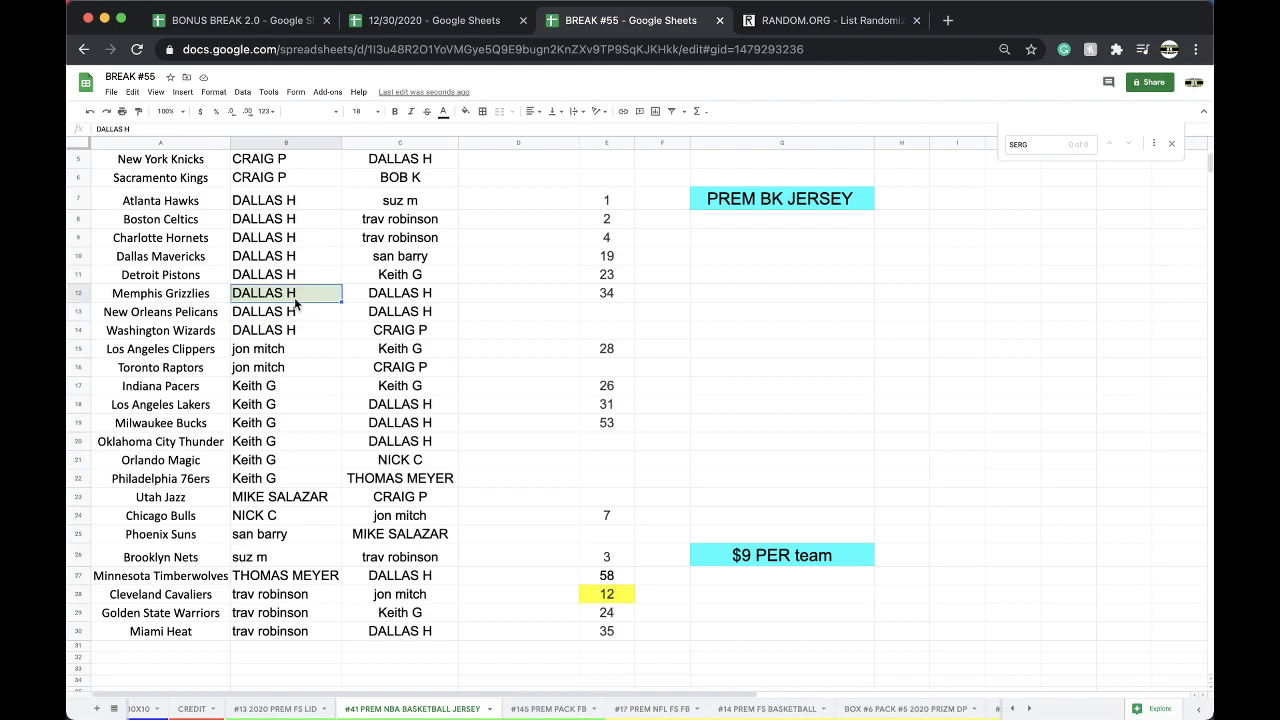
click(465, 111)
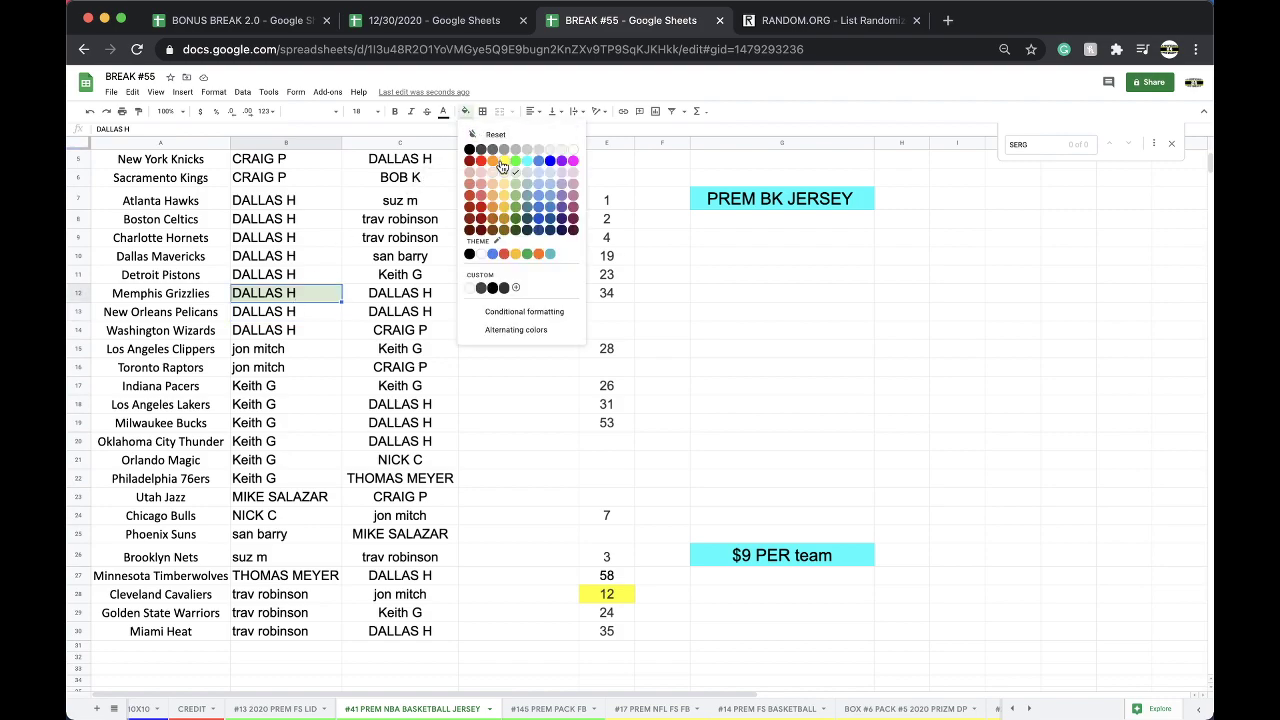
click(503, 164)
click(485, 202)
scroll(200, 177, up, 2)
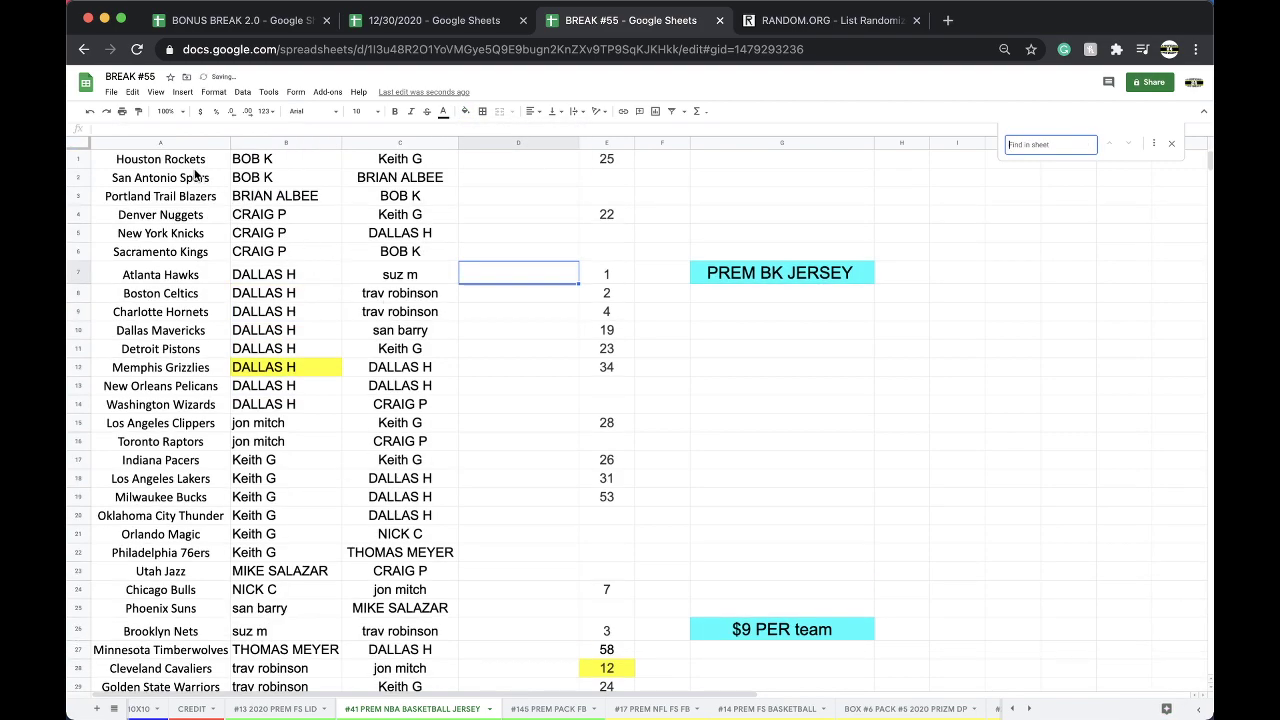
Sort the sheet by column A from A to Z to put the teams in alphabetical order
click(150, 143)
click(242, 92)
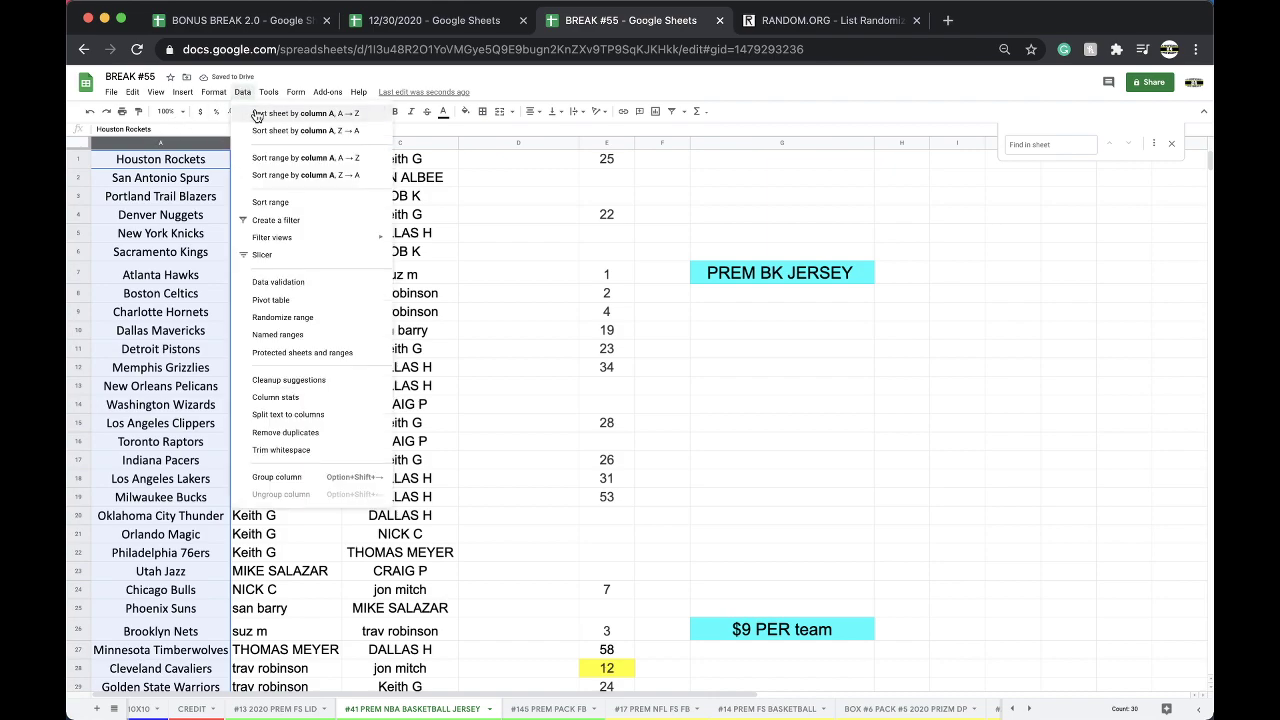
click(256, 115)
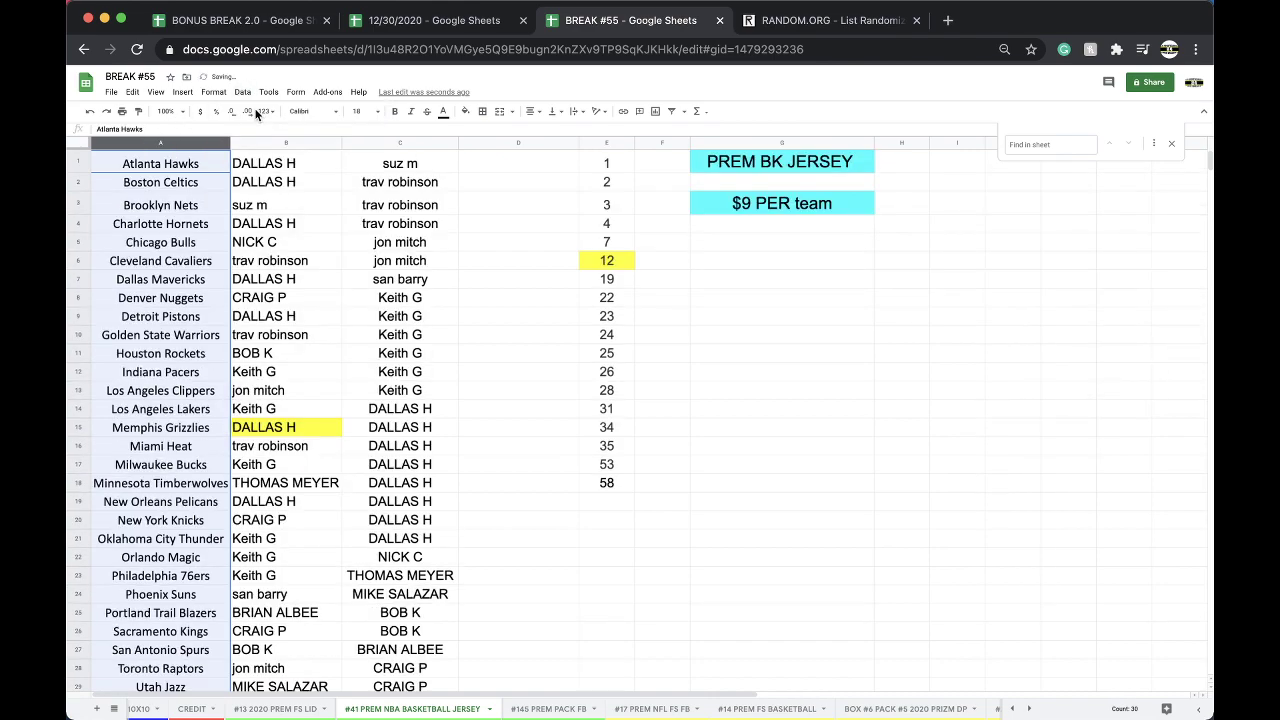
Copy the customer names in column C and open a blank list form in RANDOM.ORG's List Randomizer
click(411, 143)
scroll(410, 255, down, 3)
scroll(410, 255, up, 3)
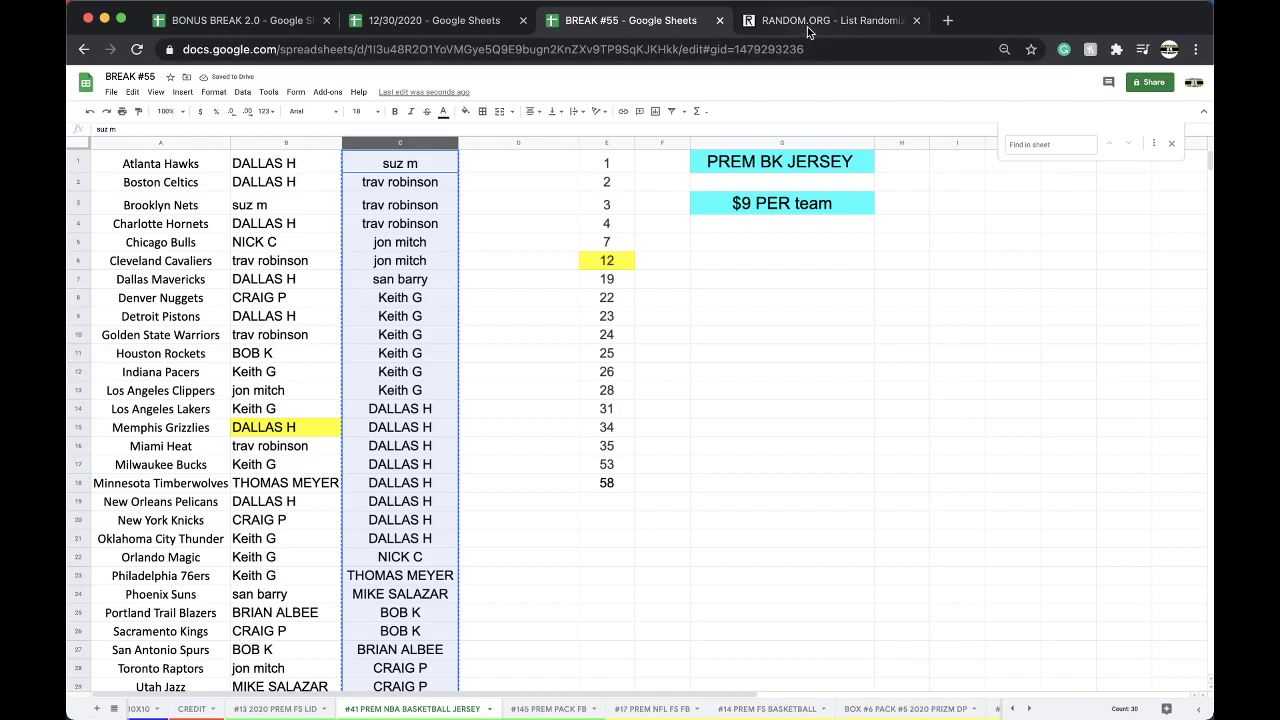
click(776, 22)
click(775, 41)
key(Return)
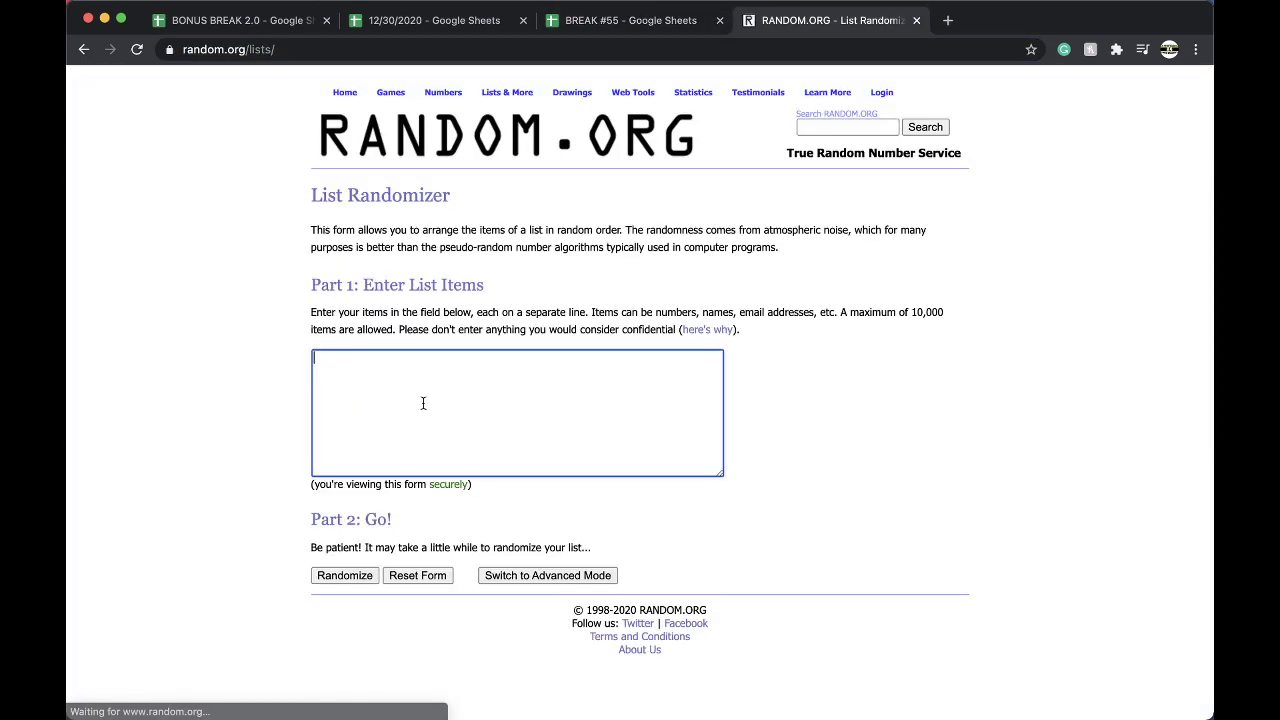
Paste the copied customer names into the list form and randomize the list five times
click(342, 575)
scroll(350, 575, down, 3)
click(333, 619)
click(331, 694)
scroll(330, 617, down, 3)
click(328, 618)
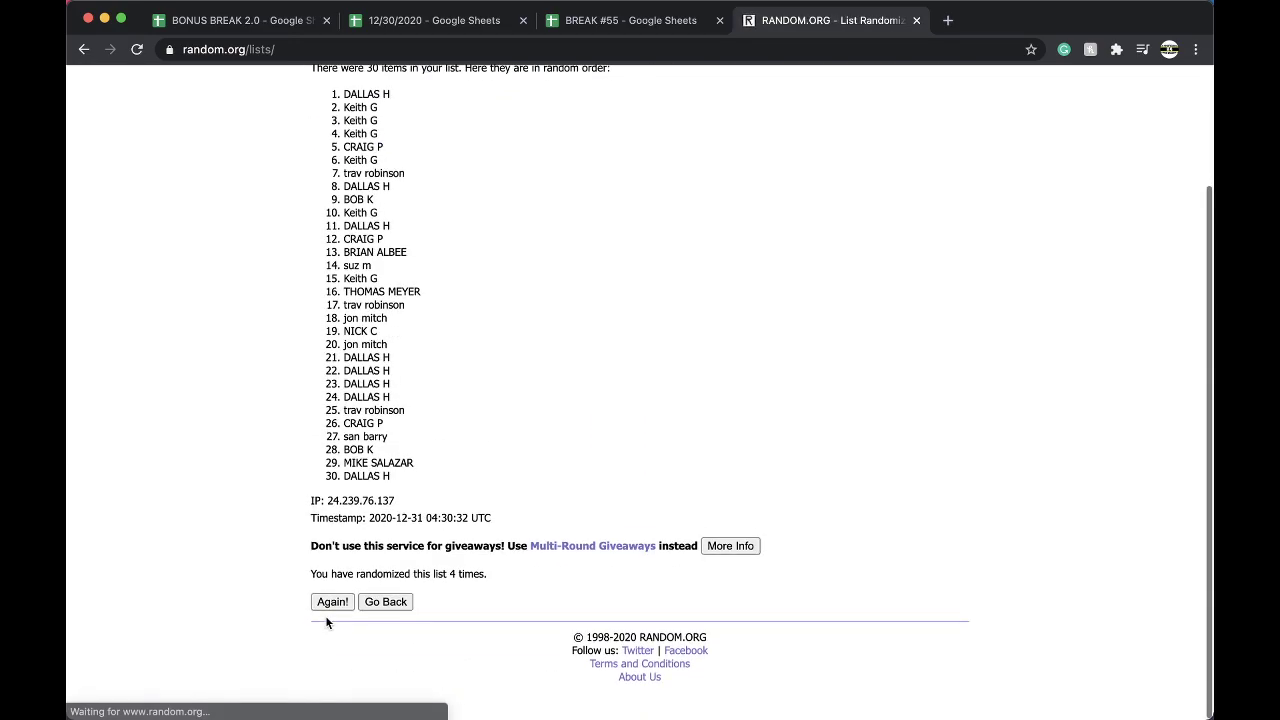
Copy the first name in the randomized list and open the #15 BONUS BASKETBALL sheet in the BONUS BREAK 2.0 spreadsheet
triple_click(373, 256)
key(super+c)
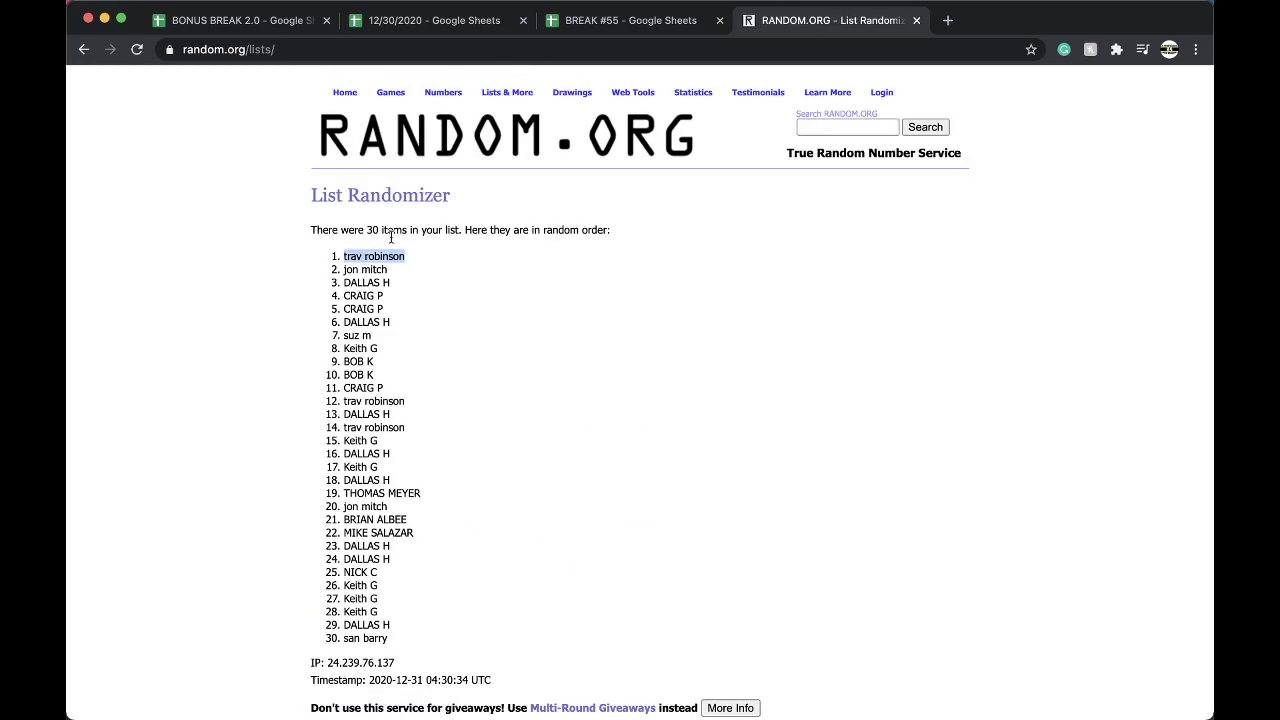
click(621, 19)
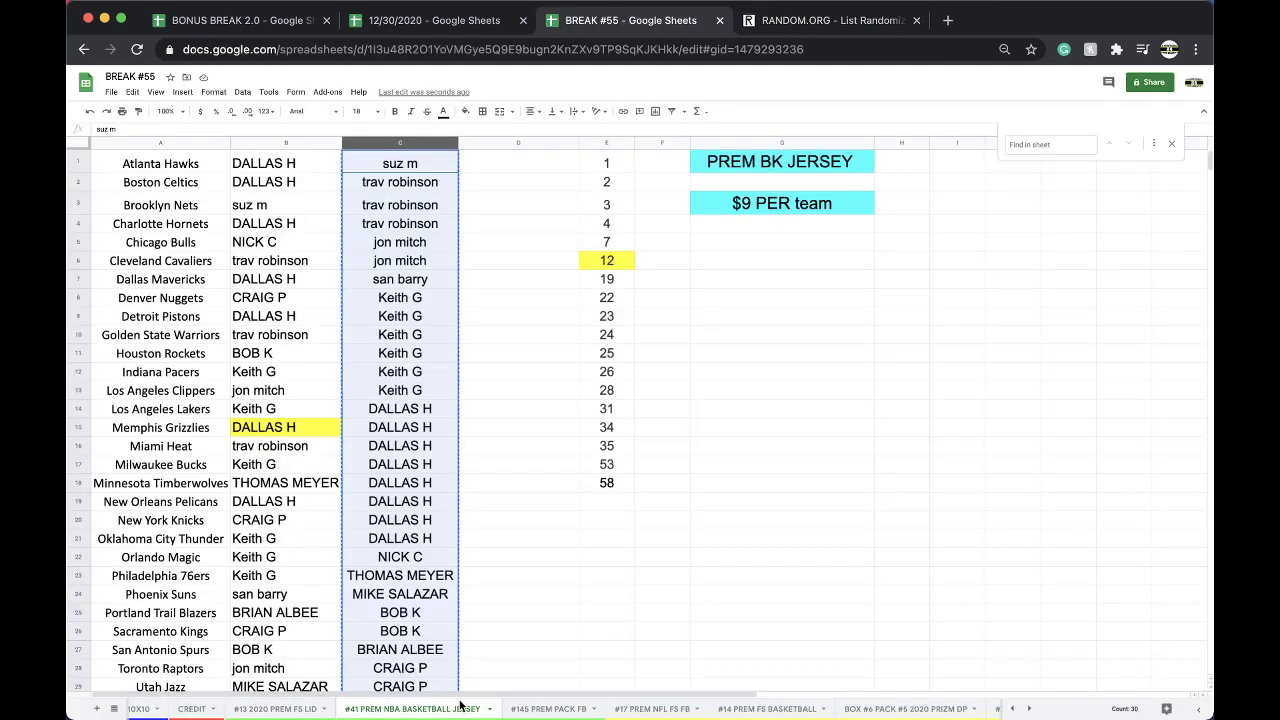
click(240, 20)
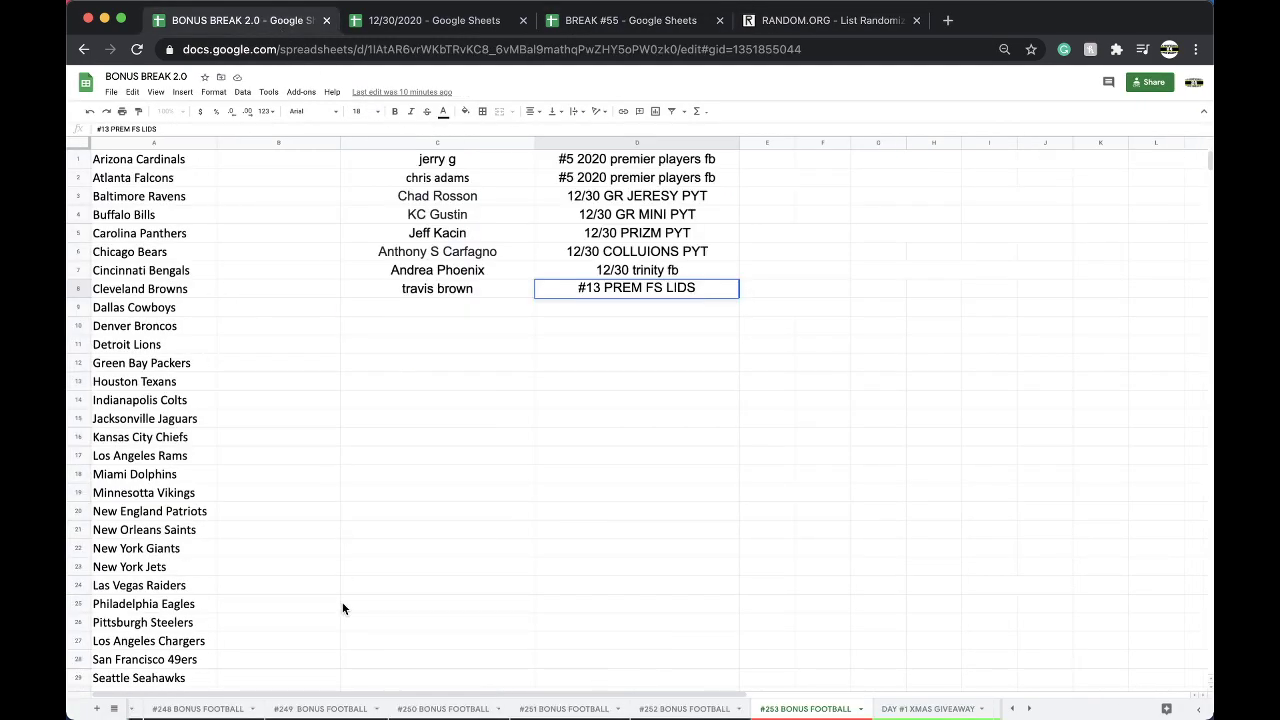
click(114, 708)
scroll(153, 647, down, 10)
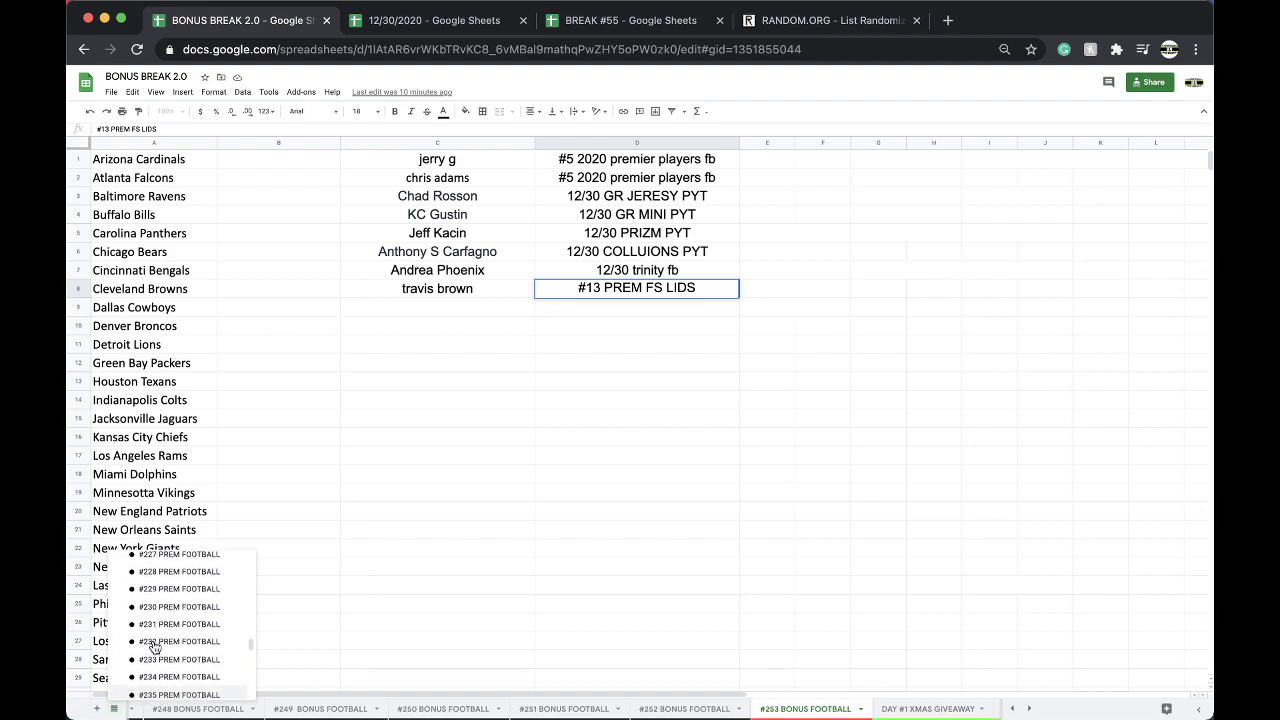
scroll(153, 647, up, 5)
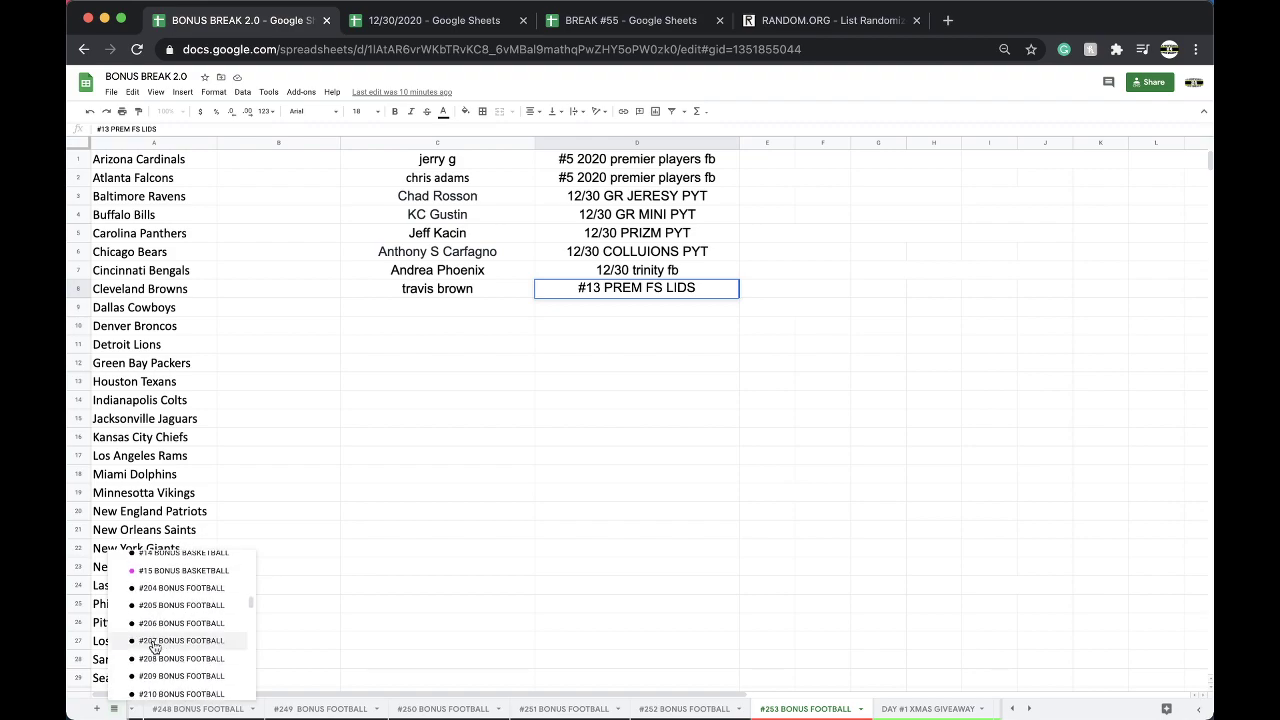
click(162, 603)
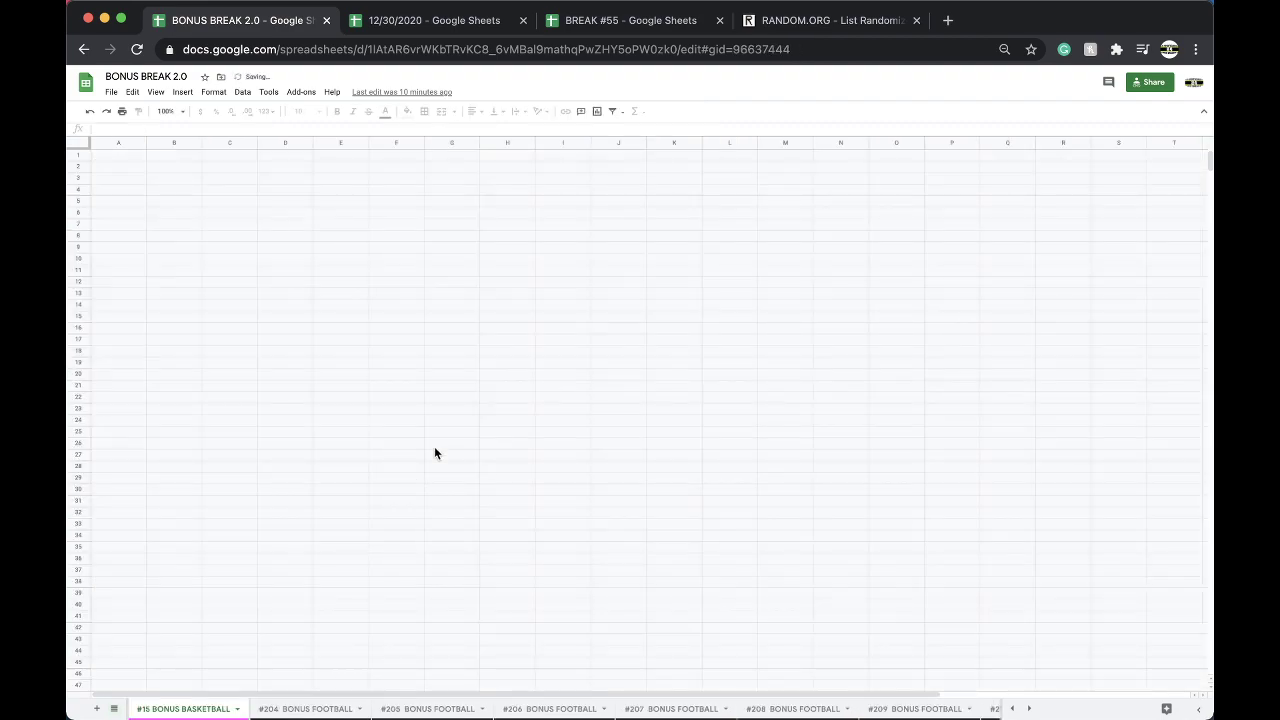
Paste the winner's name into C6 beside Cleveland Cavaliers without source formatting, and enter #41 PREM BK JERSEY in D6
click(405, 252)
key(super+v)
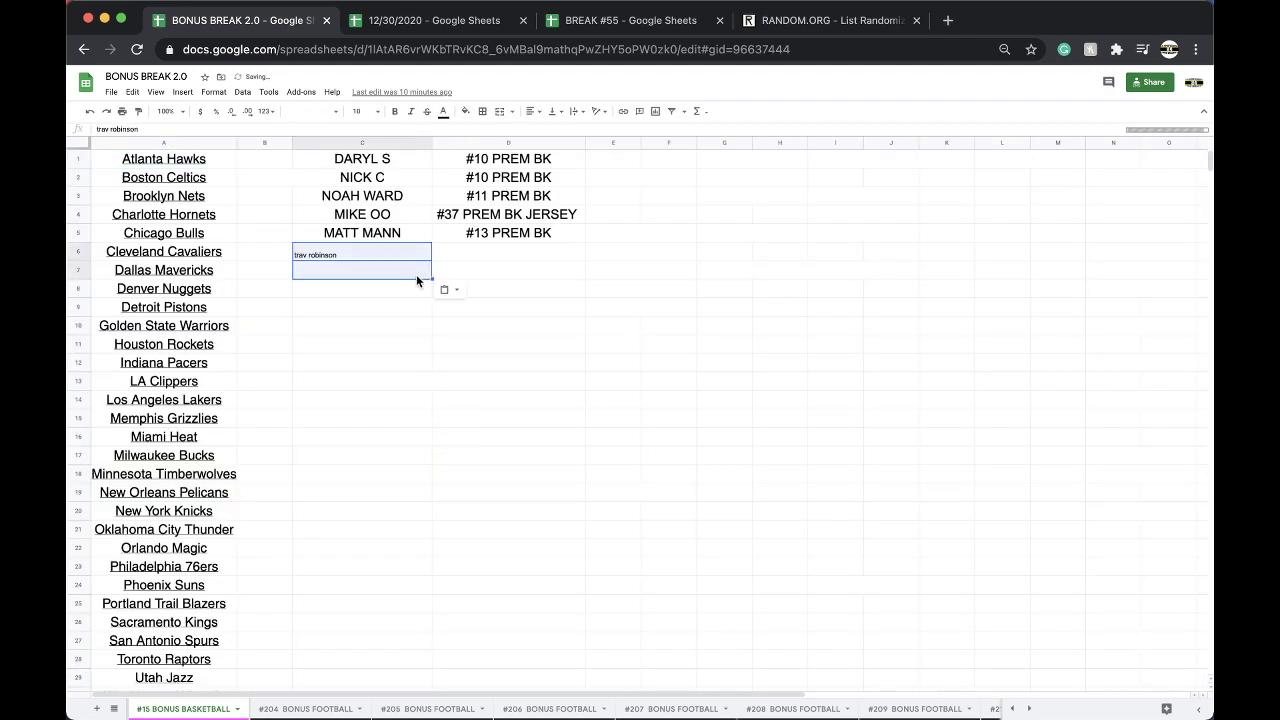
click(446, 290)
click(461, 306)
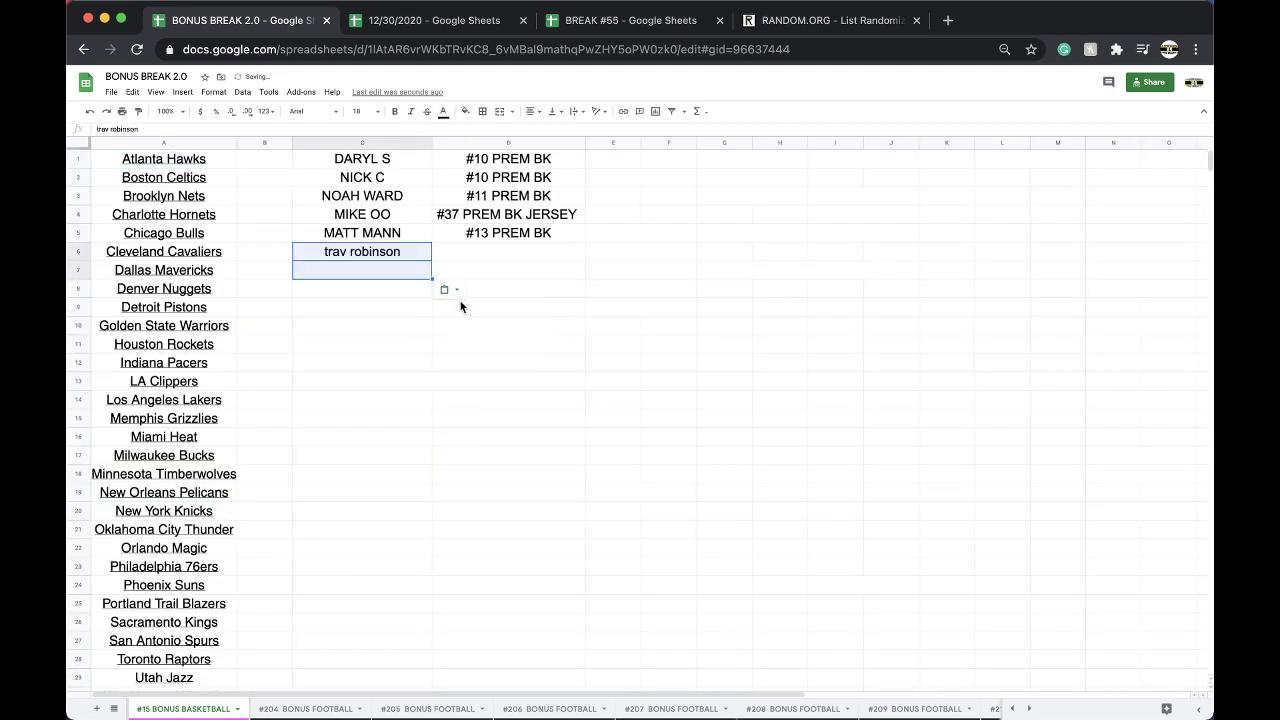
click(483, 254)
text(#41 PREM BK JERSEY)
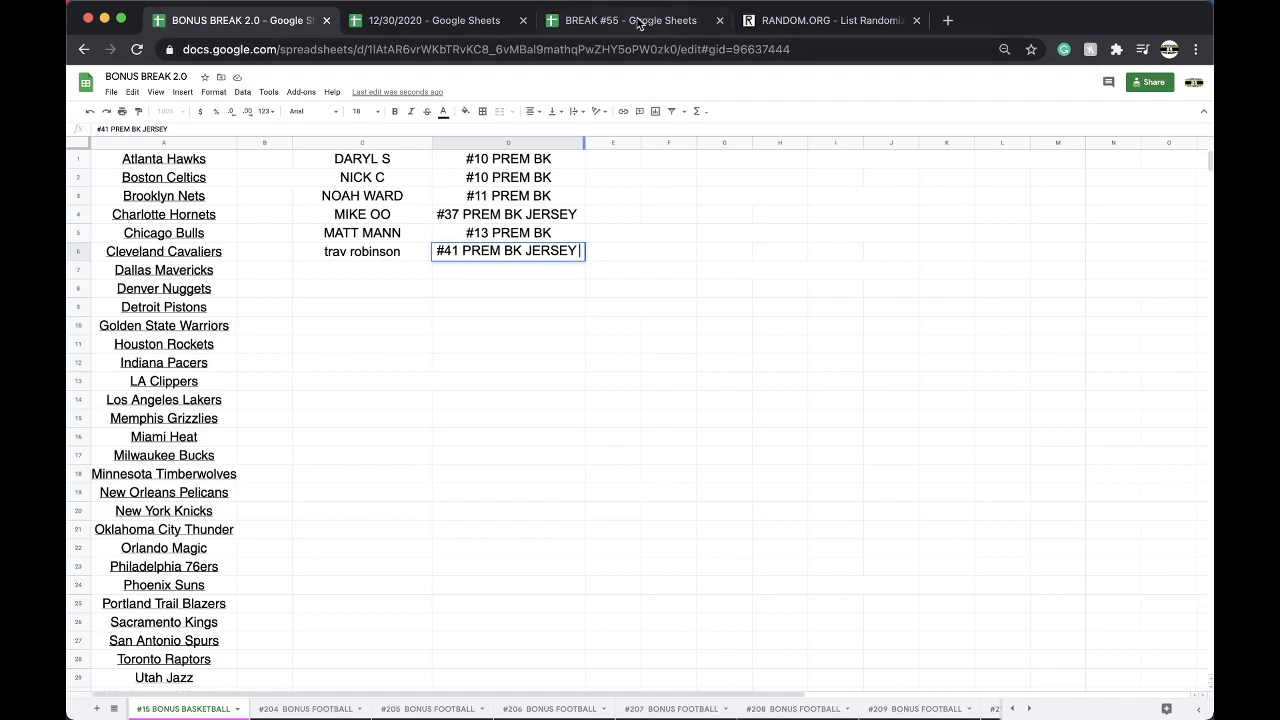
Return to the BREAK #55 spreadsheet and open the #145 PREM PACK FB sheet
click(638, 22)
click(628, 388)
click(510, 712)
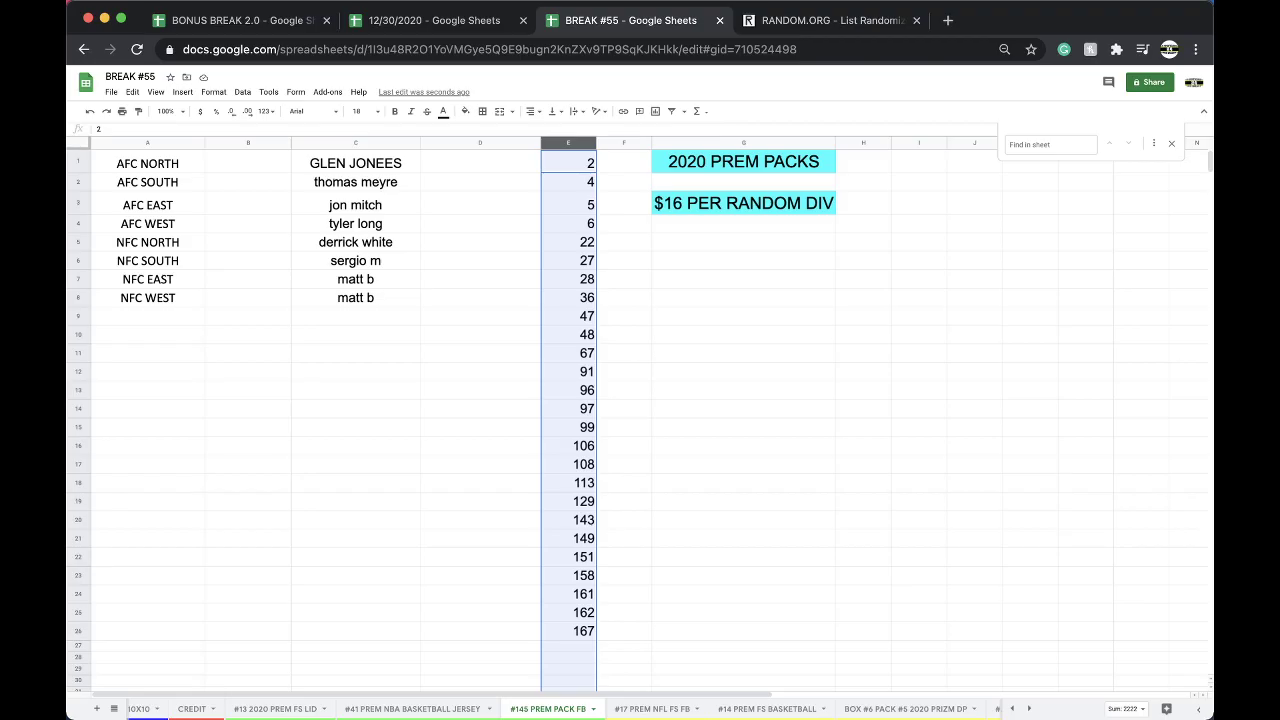